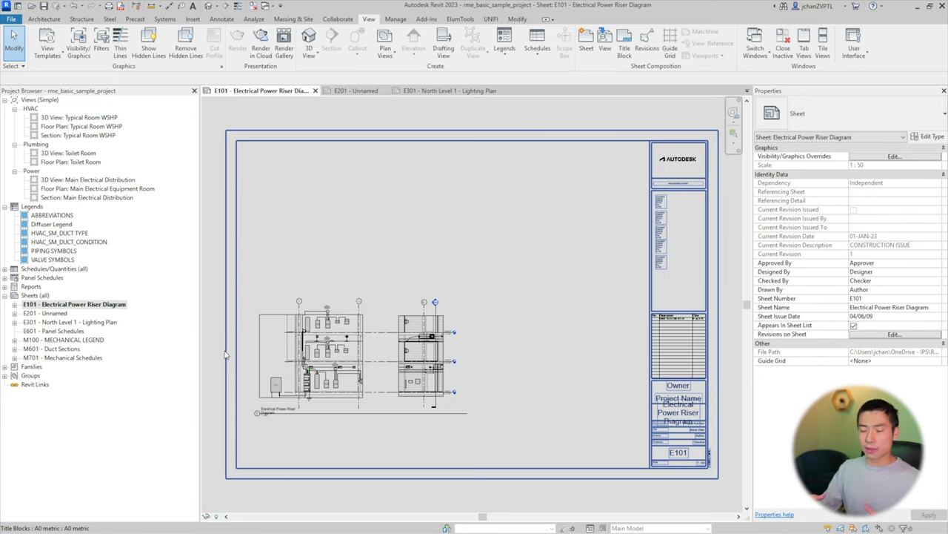
Zoom in on sheet E101's title block revision schedule, then zoom to fit the sheet.
scroll(695, 322, up, 5)
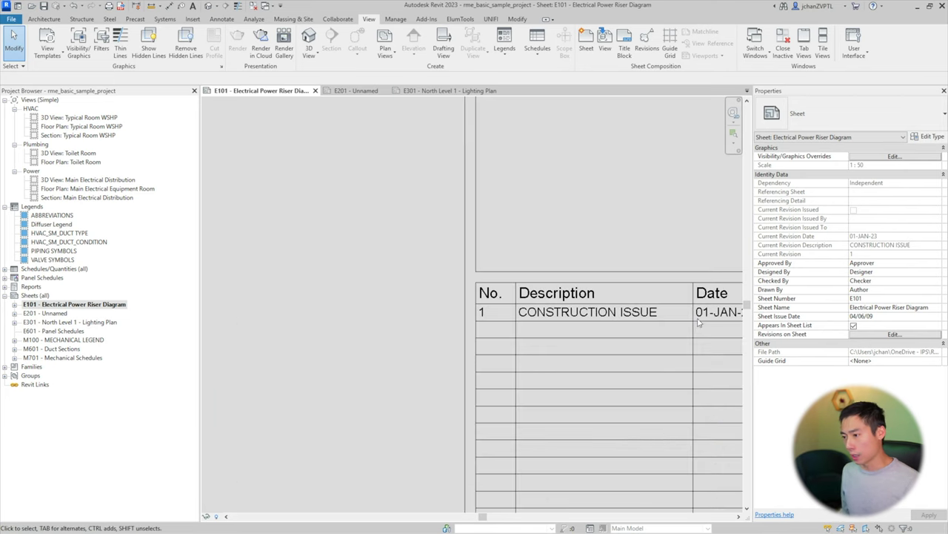
middle_drag(680, 340, 530, 354)
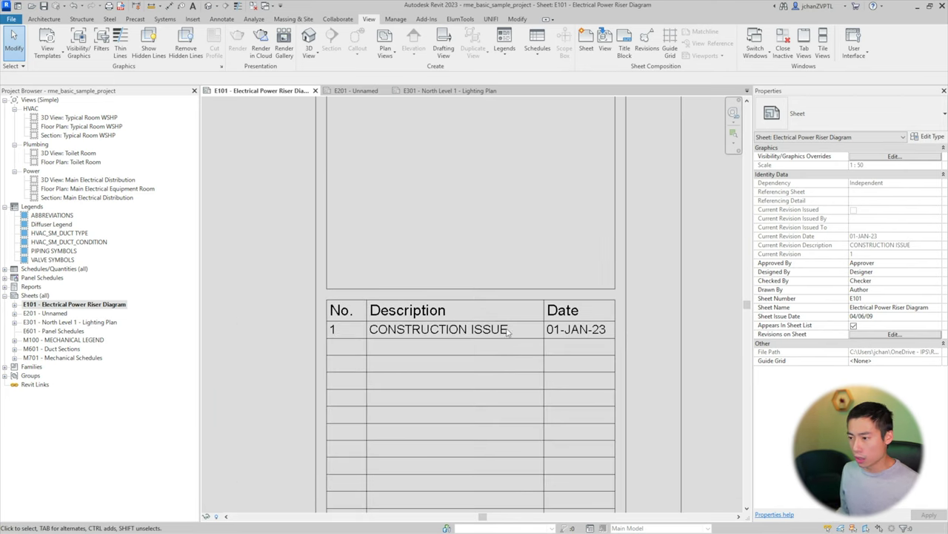
scroll(520, 338, down, 4)
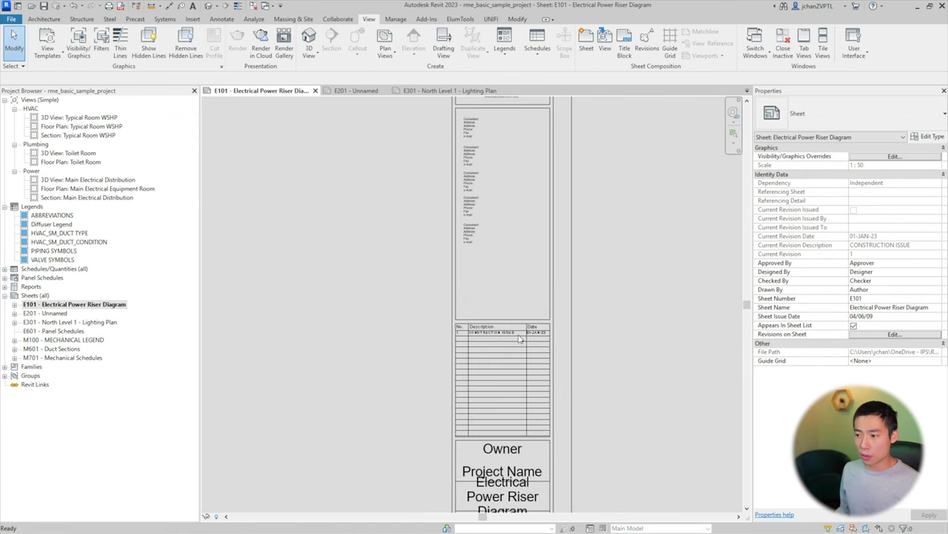
key(z)
key(f)
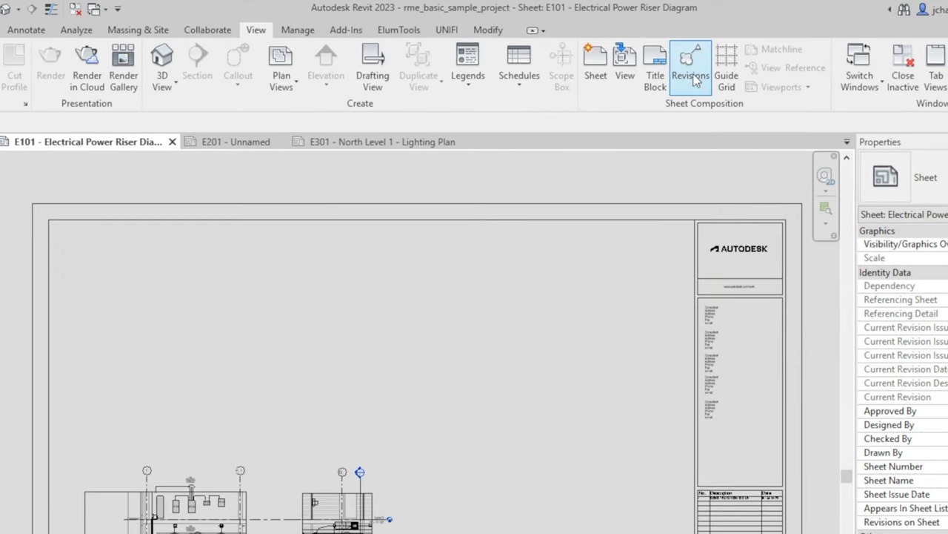
Mark revision 1, CONSTRUCTION ISSUE, as issued, check the schedule, and reopen Sheet Issues/Revisions.
click(690, 70)
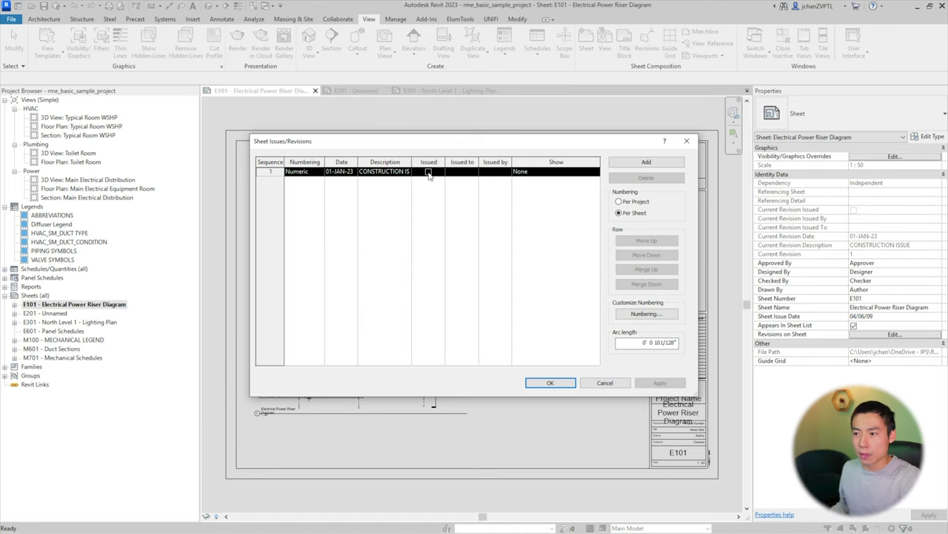
click(427, 172)
click(550, 383)
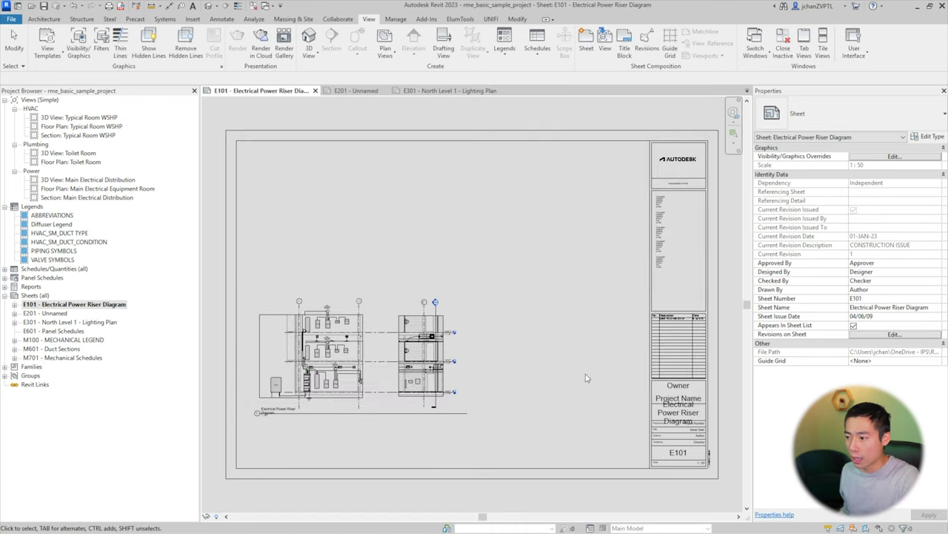
scroll(680, 330, up, 5)
scroll(681, 330, up, 3)
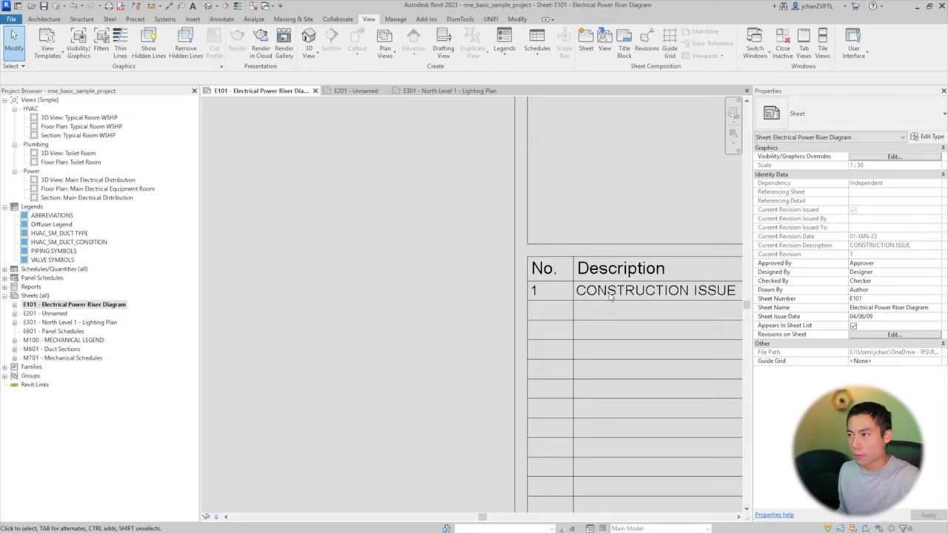
click(647, 45)
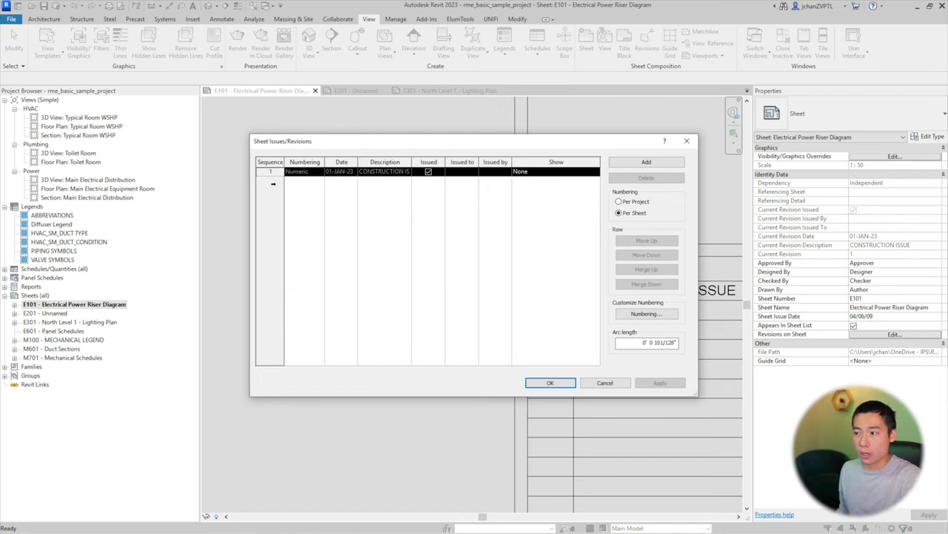
Add a new revision 2 and keep its numbering set to Numeric.
click(634, 168)
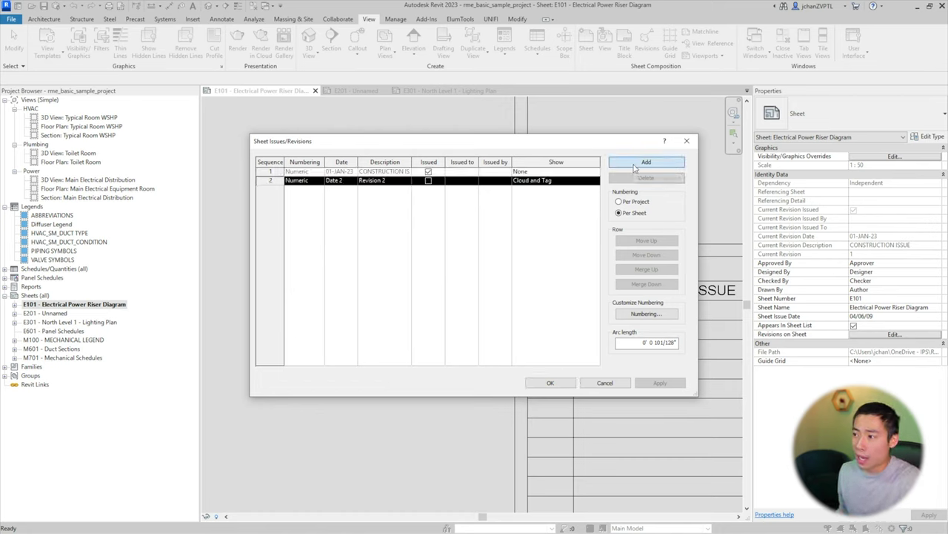
click(303, 180)
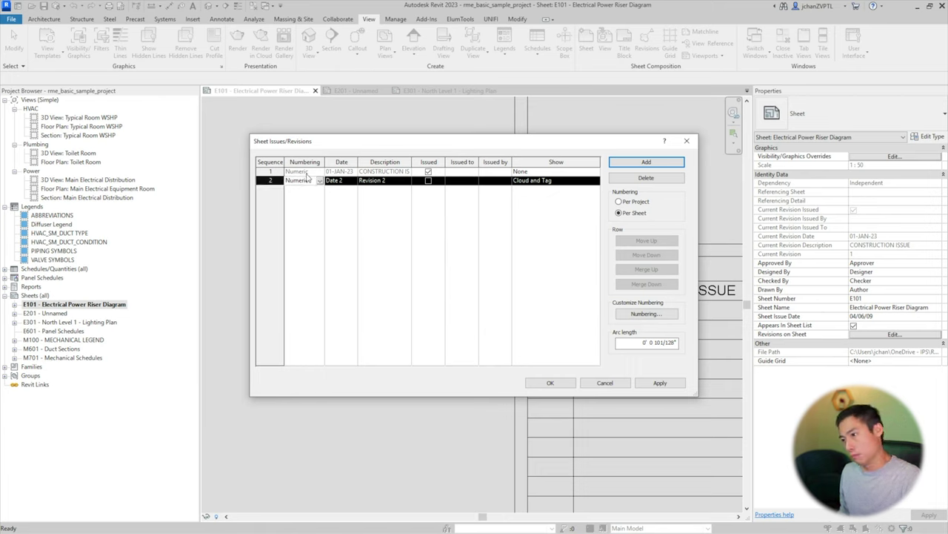
click(319, 182)
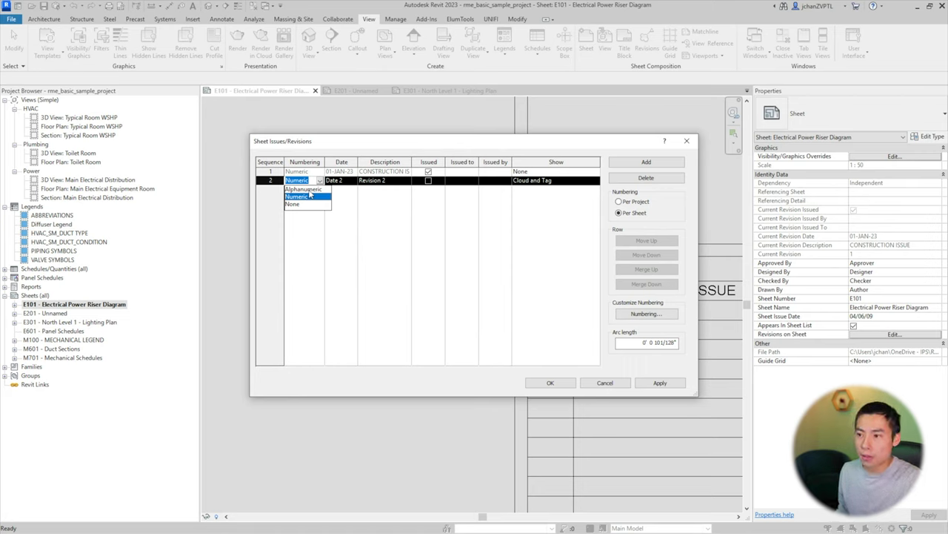
click(308, 195)
click(336, 179)
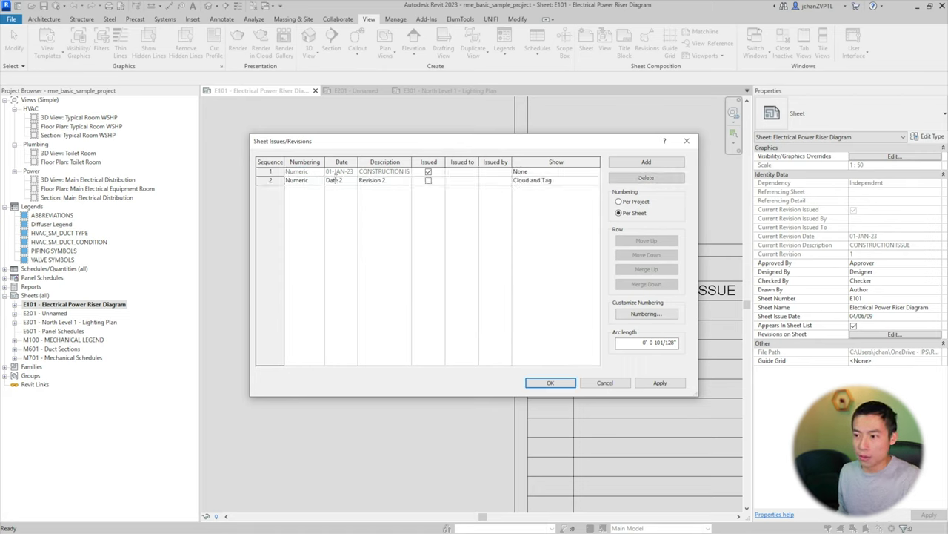
Give revision 2 date 13-JAN-23, description BULLETIN 1, issued to ABC, with issuer initials.
click(336, 179)
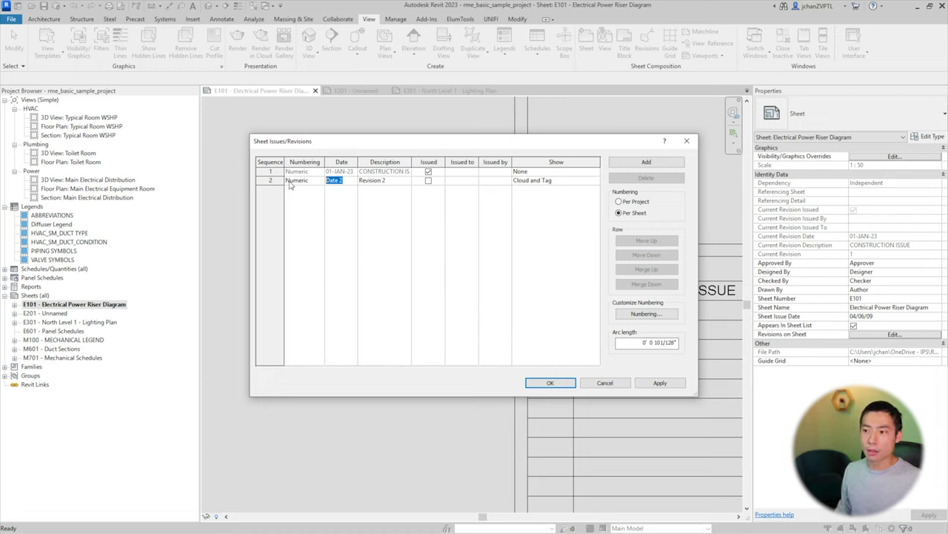
text(13-JAN-23)
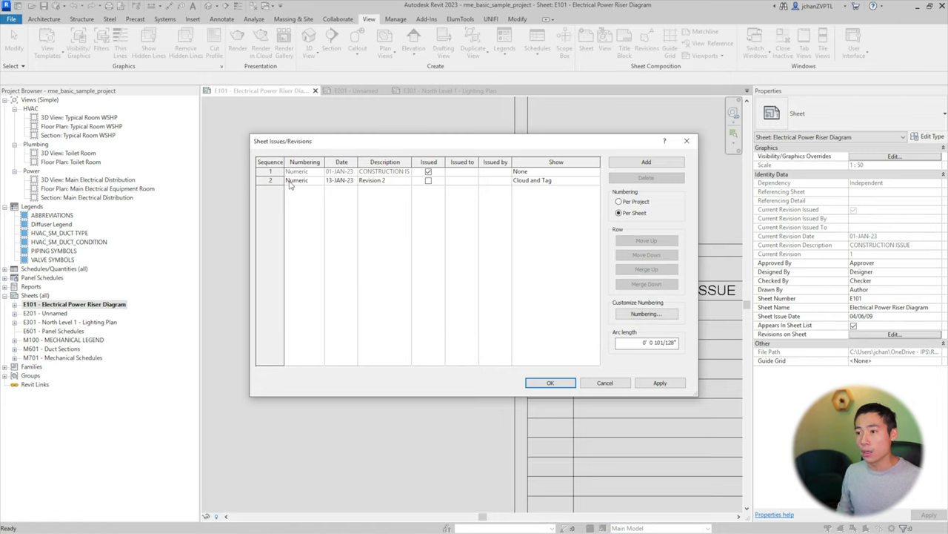
key(Tab)
text(BULL)
key(Tab)
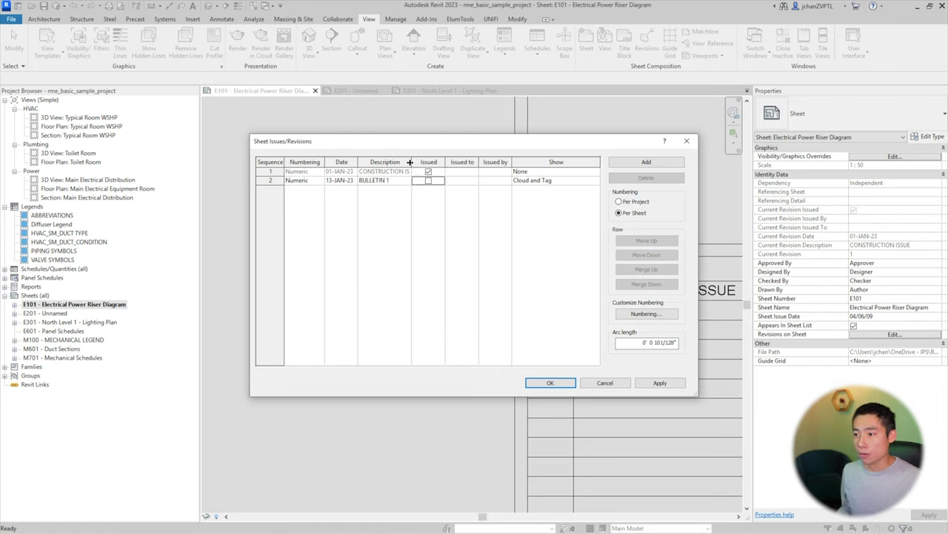
click(459, 182)
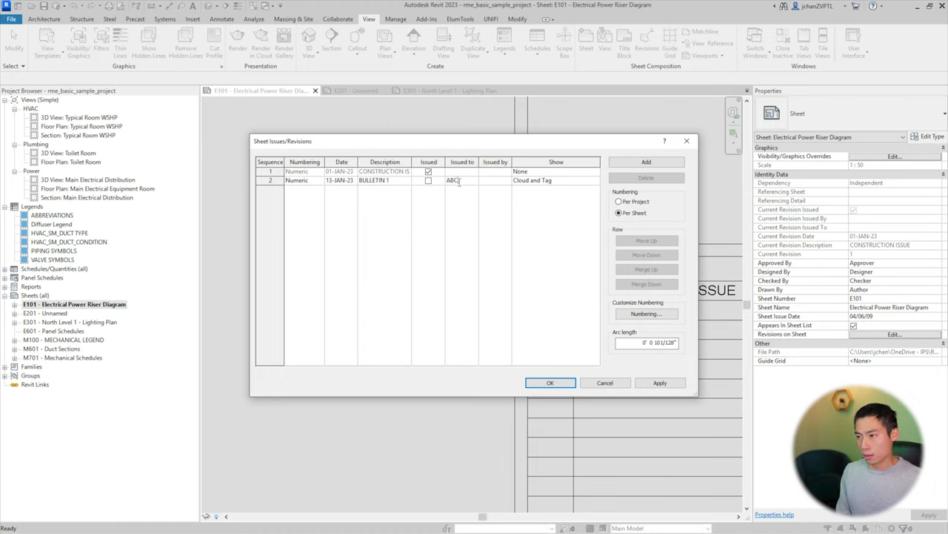
key(Tab)
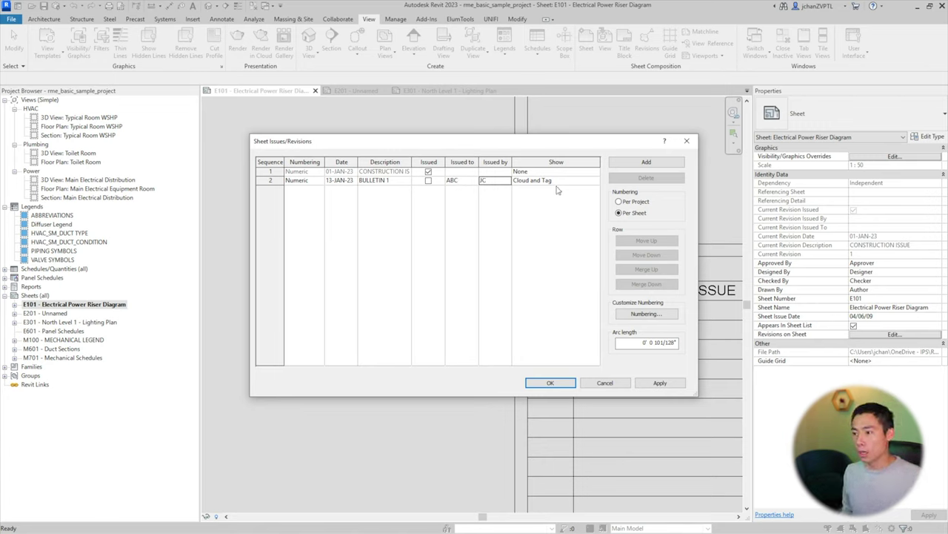
key(Return)
click(589, 180)
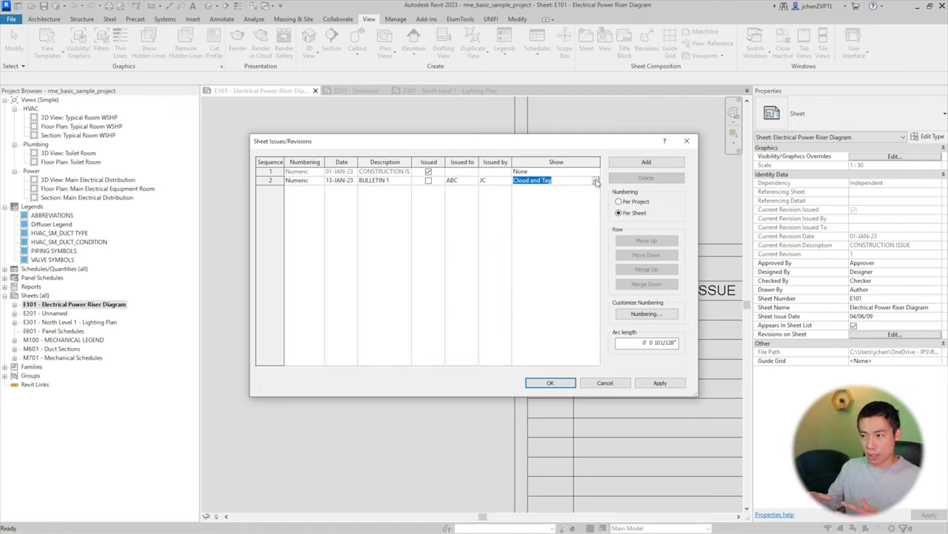
click(595, 180)
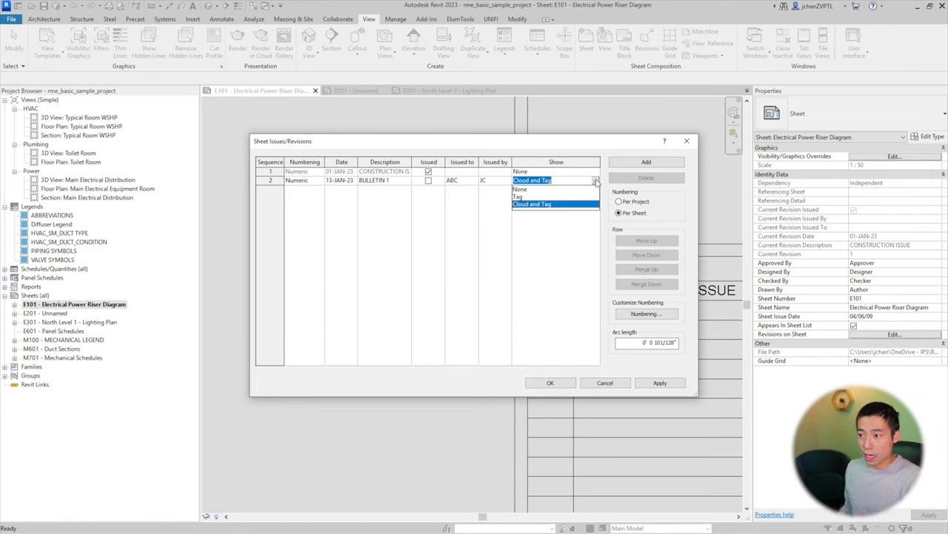
click(548, 196)
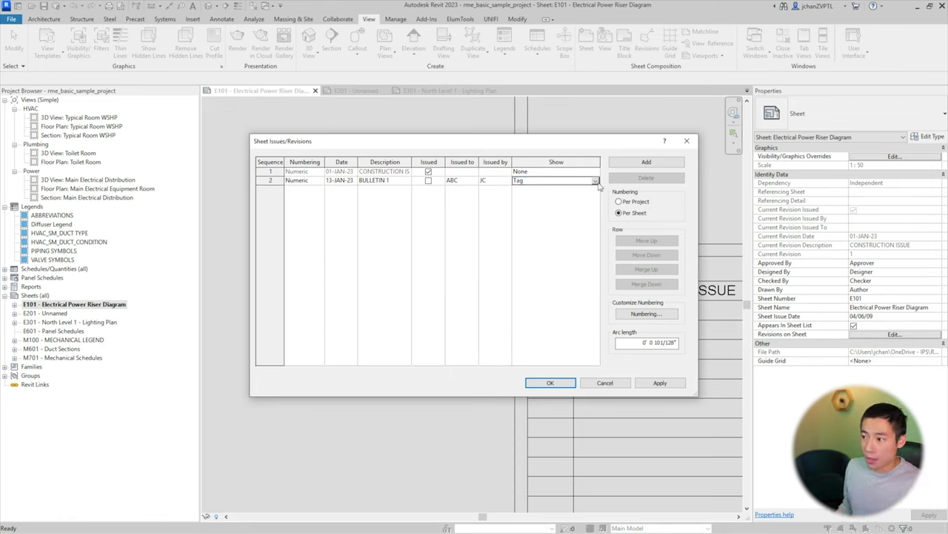
click(596, 181)
click(568, 190)
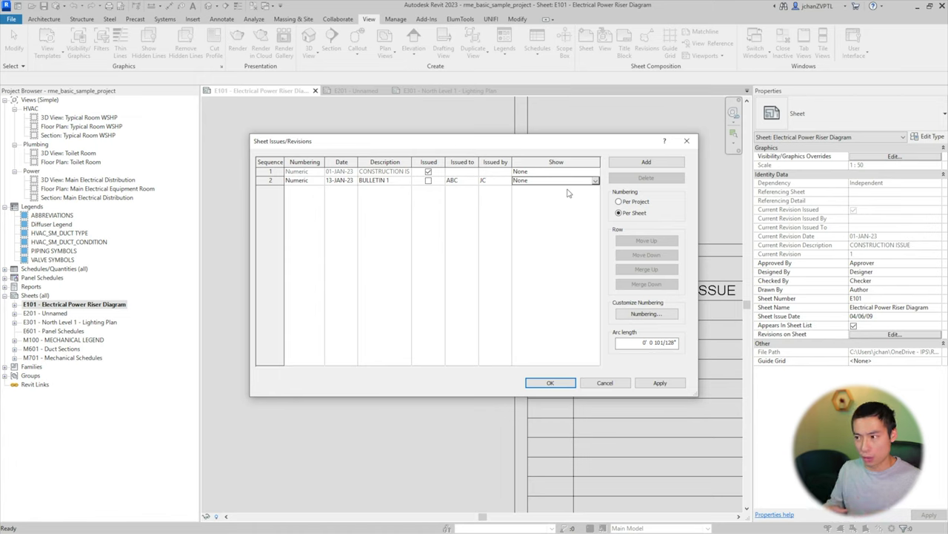
click(596, 181)
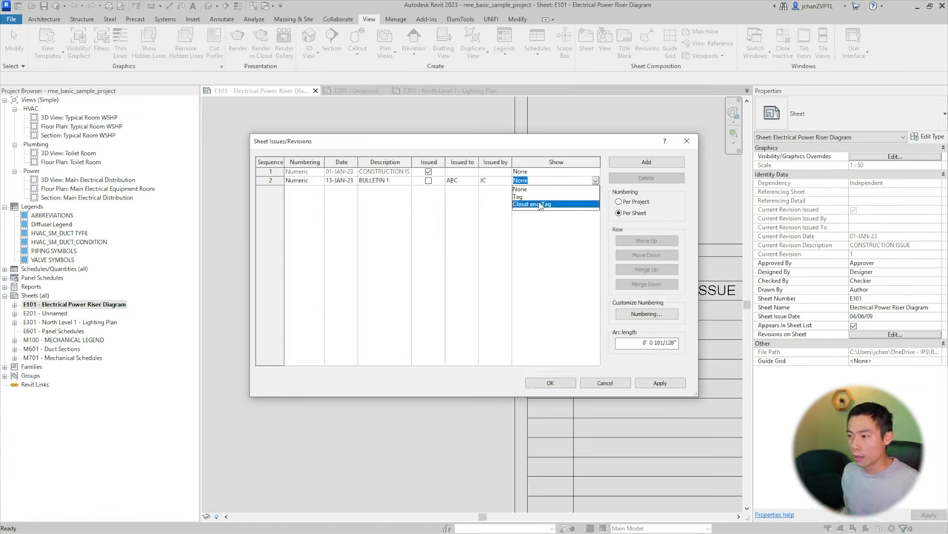
click(540, 206)
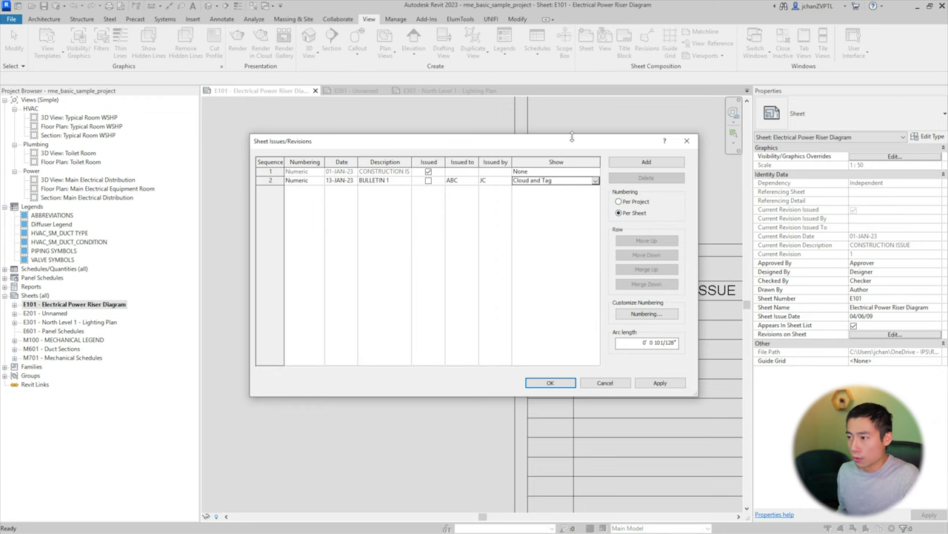
Drag the Sheet Issues/Revisions dialog aside and inspect the cloud Arc length value.
drag(580, 143, 374, 157)
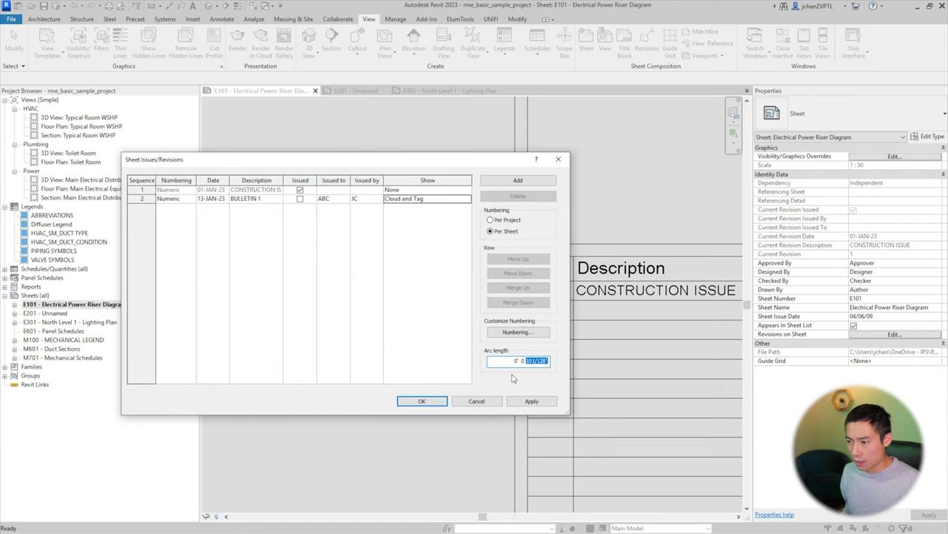
click(526, 360)
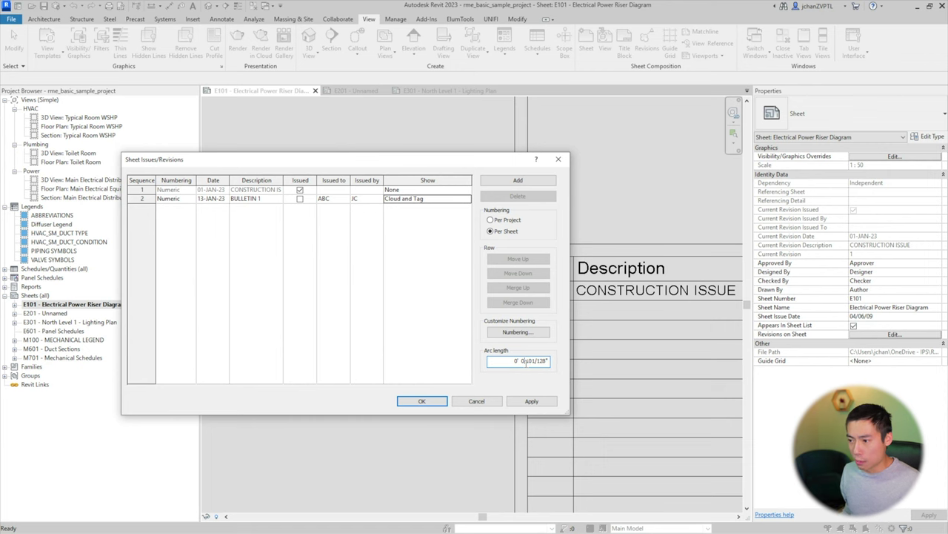
Confirm the revision settings with OK and bring up the Annotate tools on sheet E101.
click(421, 401)
scroll(413, 373, down, 4)
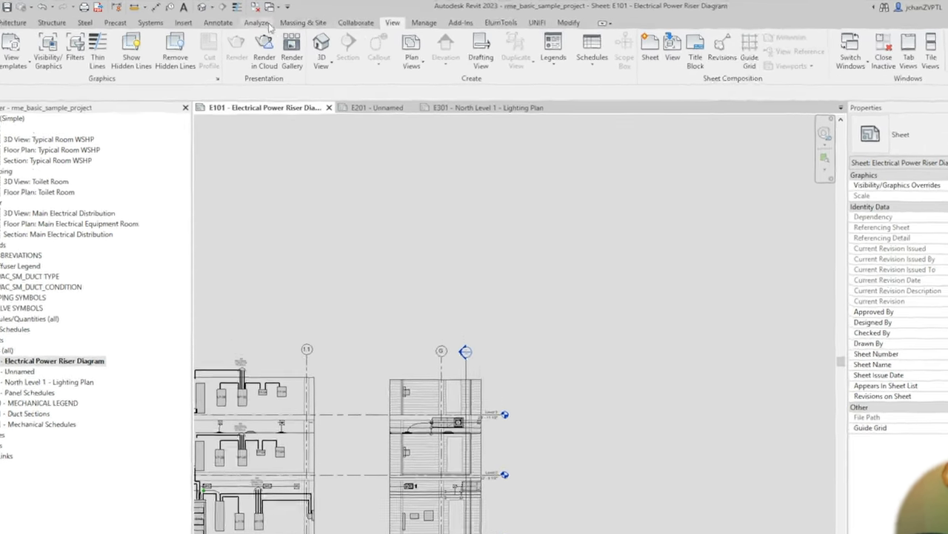
click(229, 24)
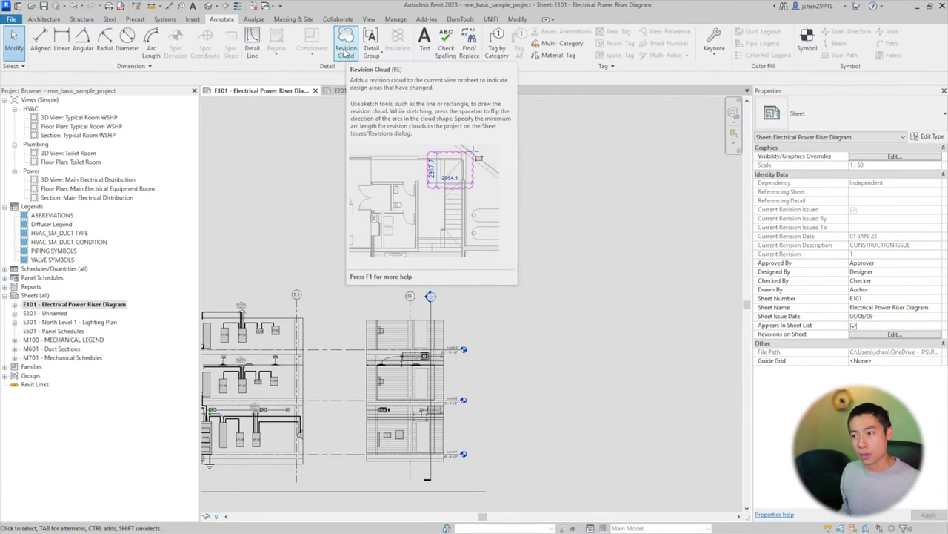
Sketch a rectangular revision cloud around the east riser elevation spanning Levels 1–3.
click(346, 50)
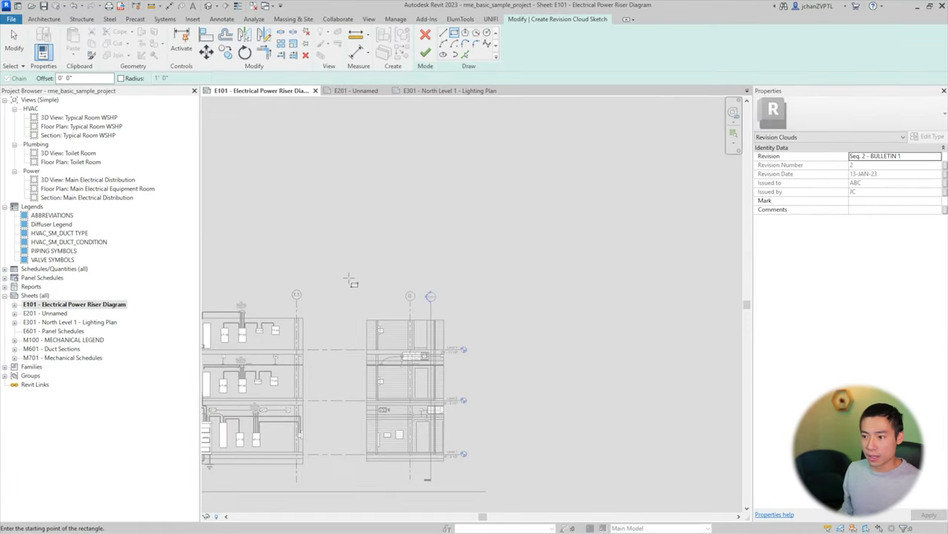
click(424, 34)
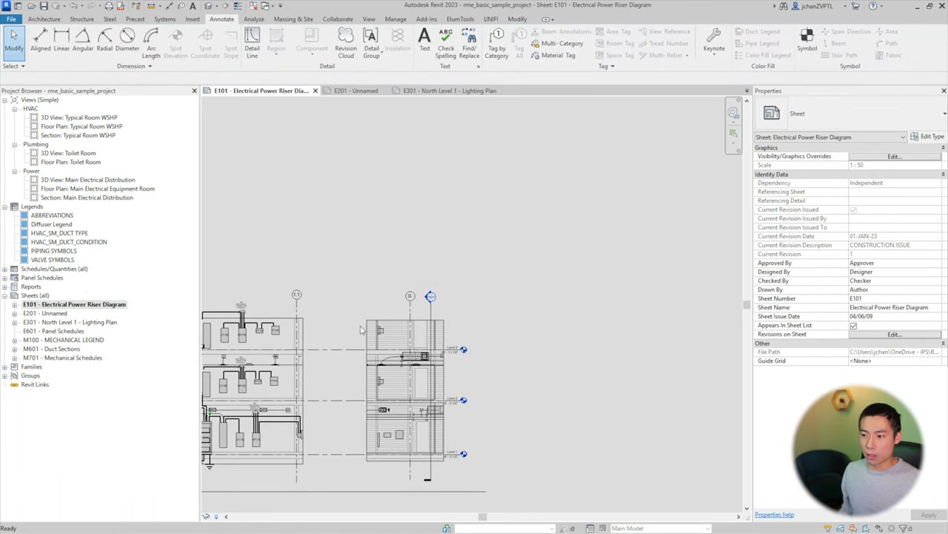
click(346, 51)
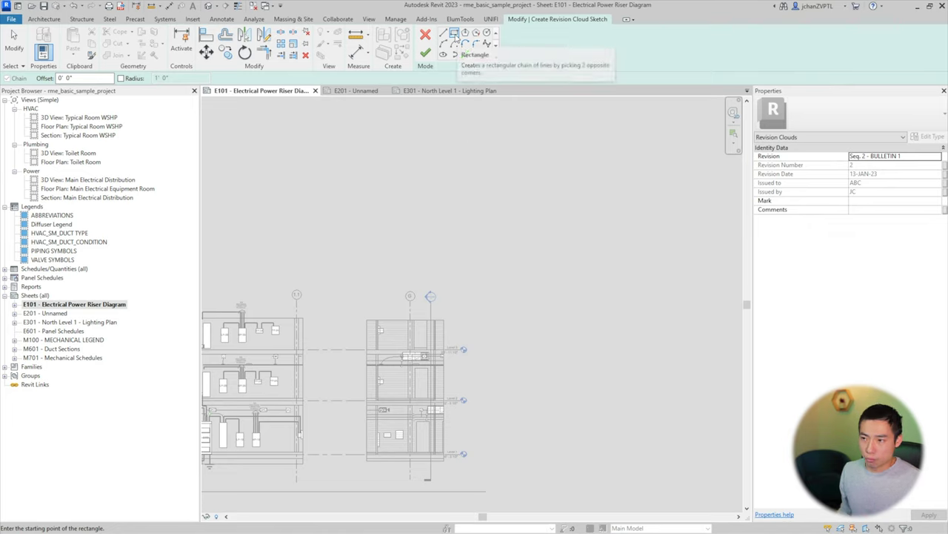
middle_drag(416, 371, 413, 280)
scroll(413, 280, up, 3)
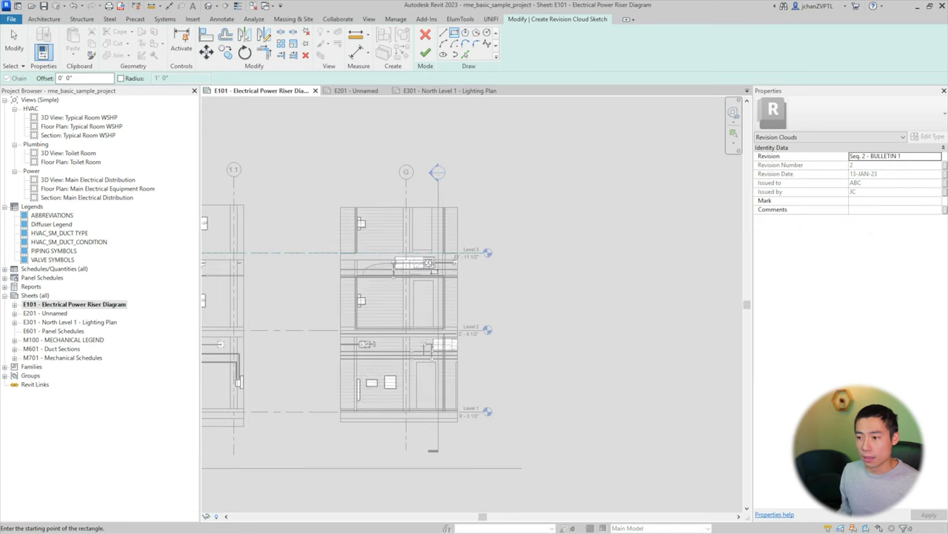
scroll(408, 376, up, 2)
scroll(333, 170, down, 2)
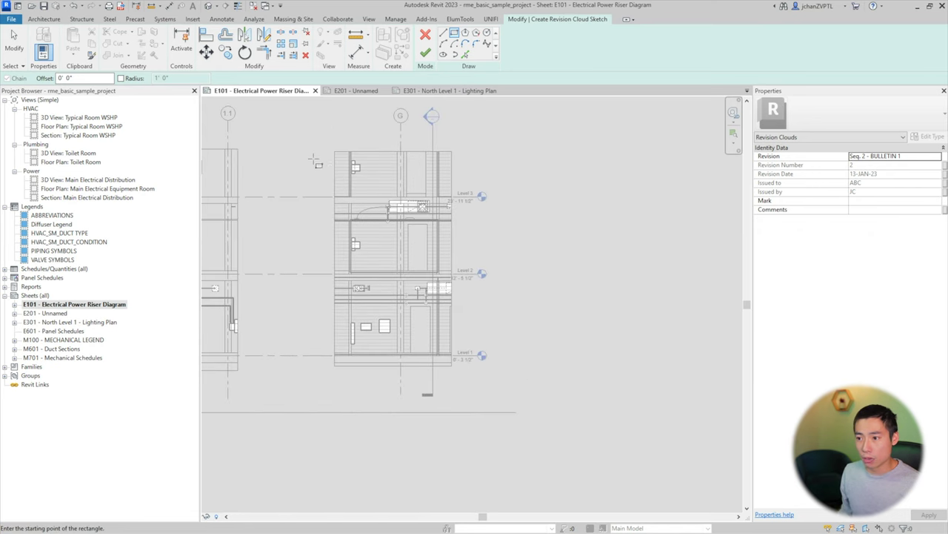
click(332, 143)
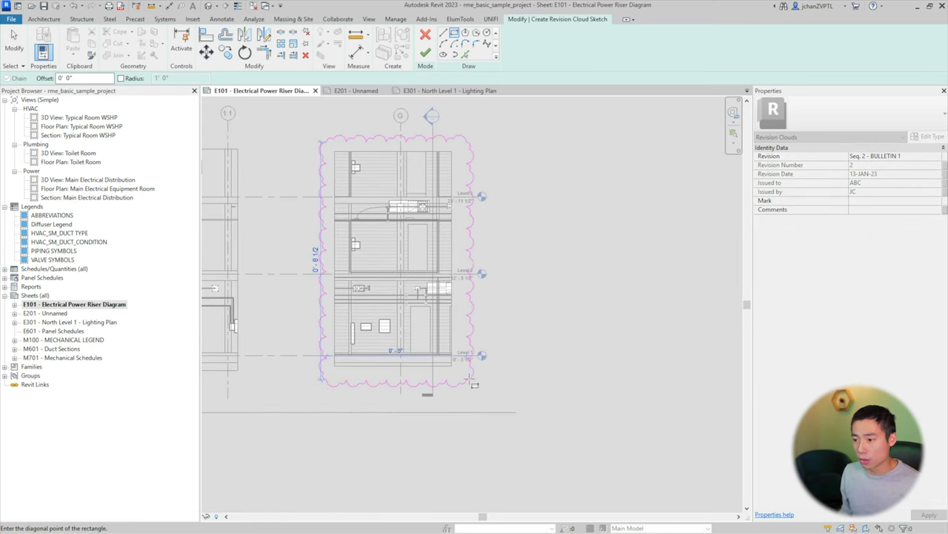
click(496, 379)
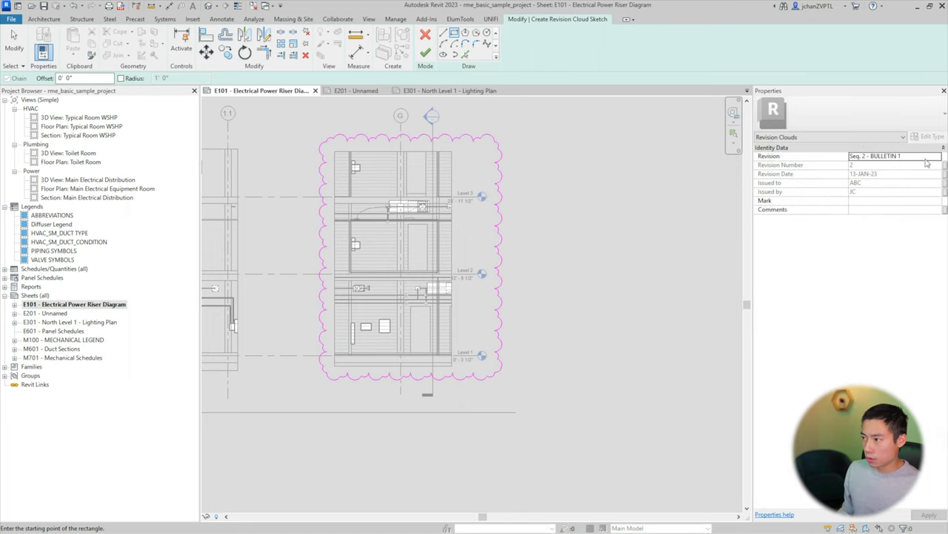
Assign the cloud to Seq. 2 - BULLETIN 1 and finish the sketch.
click(927, 158)
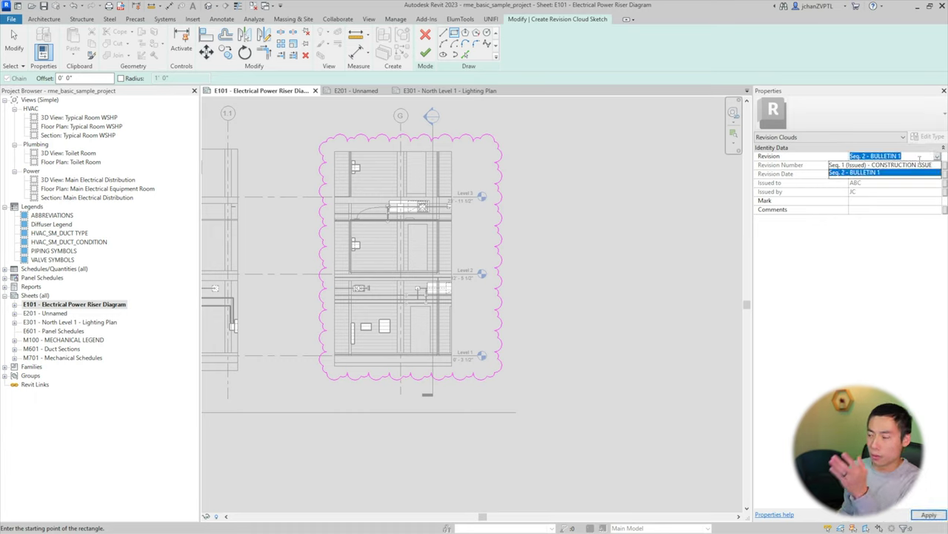
click(881, 172)
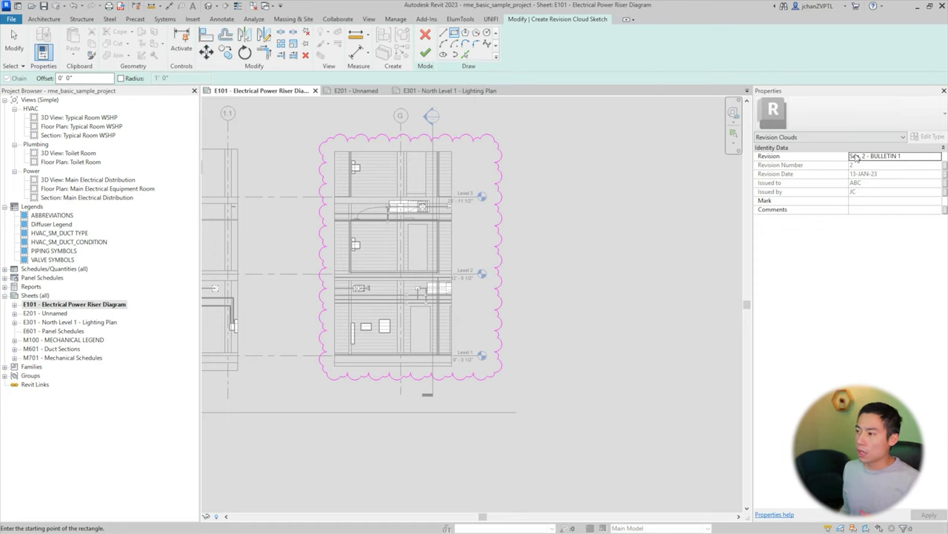
click(938, 157)
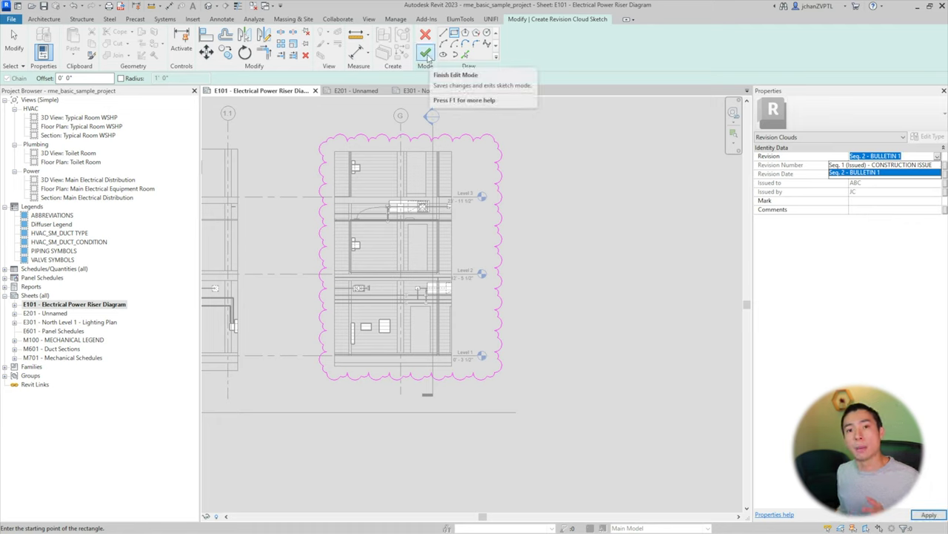
click(427, 53)
click(426, 54)
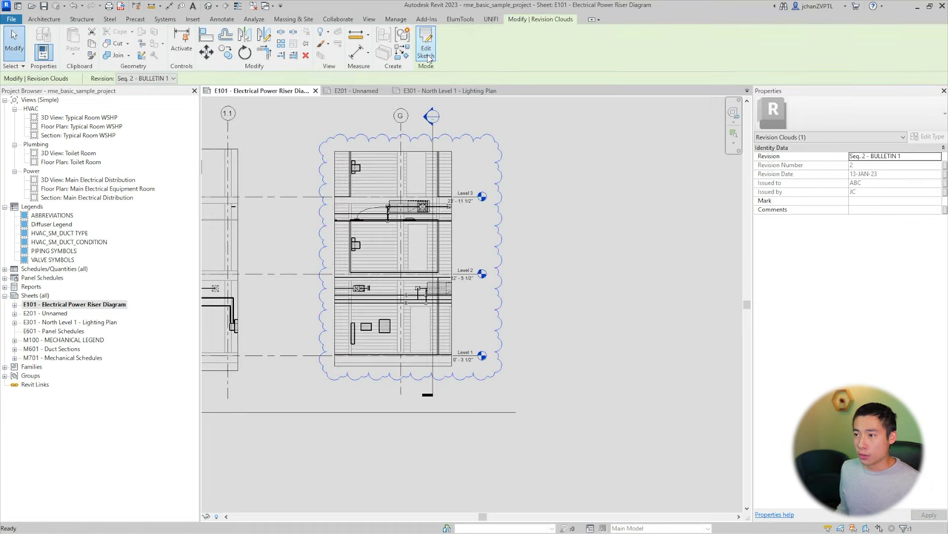
Reselect the finished cloud to verify it is on BULLETIN 1, then deselect it.
key(Escape)
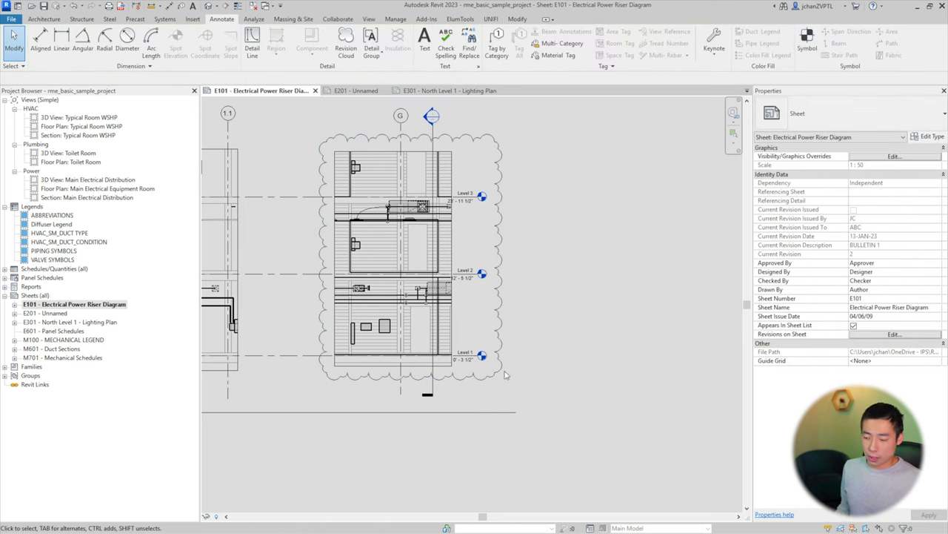
scroll(505, 368, up, 4)
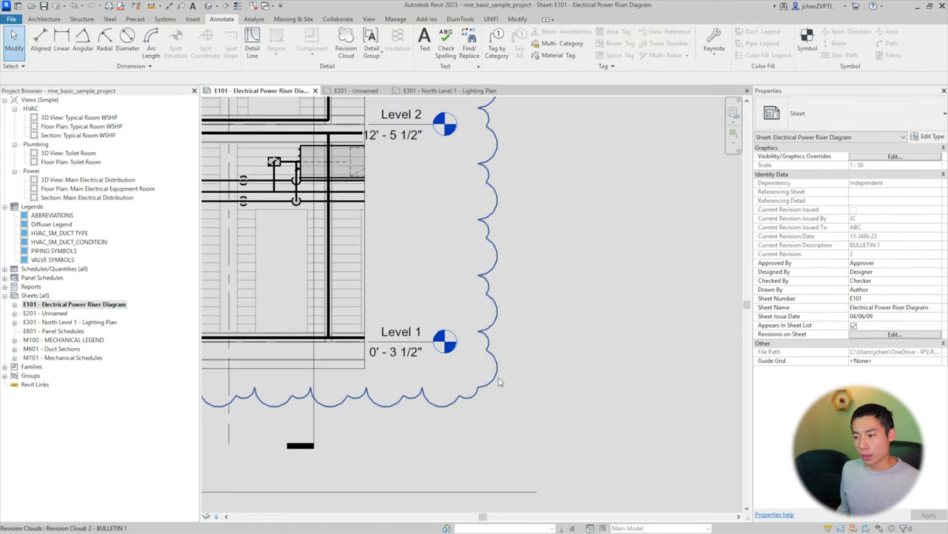
click(494, 373)
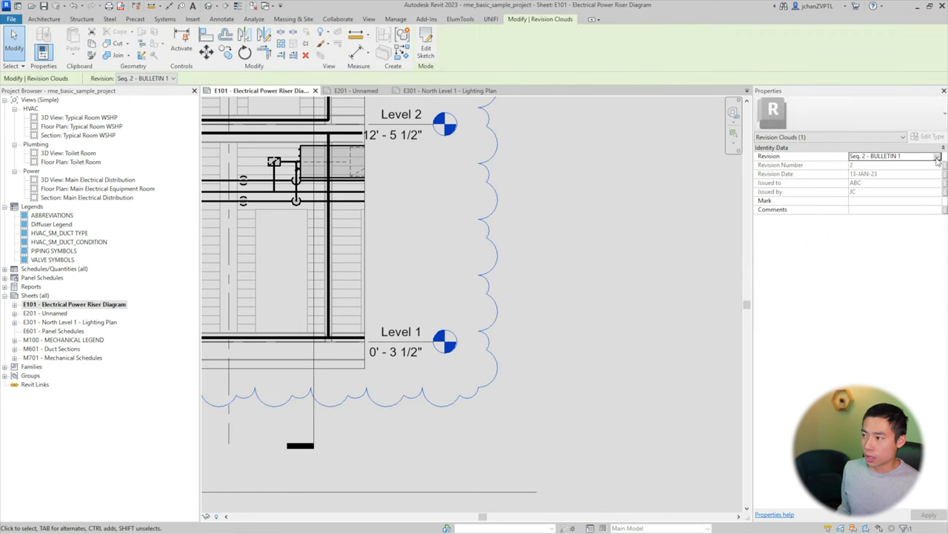
click(938, 157)
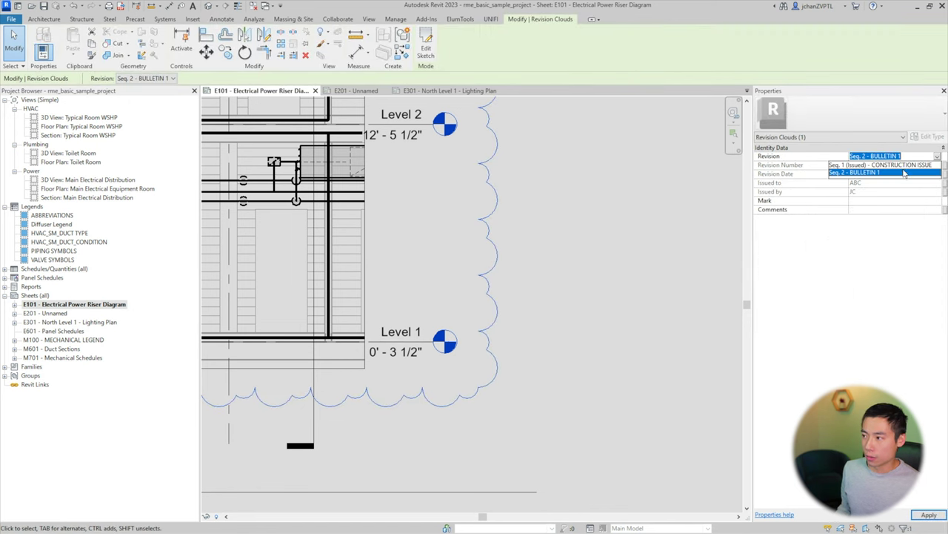
click(678, 302)
scroll(518, 387, down, 2)
scroll(569, 428, down, 1)
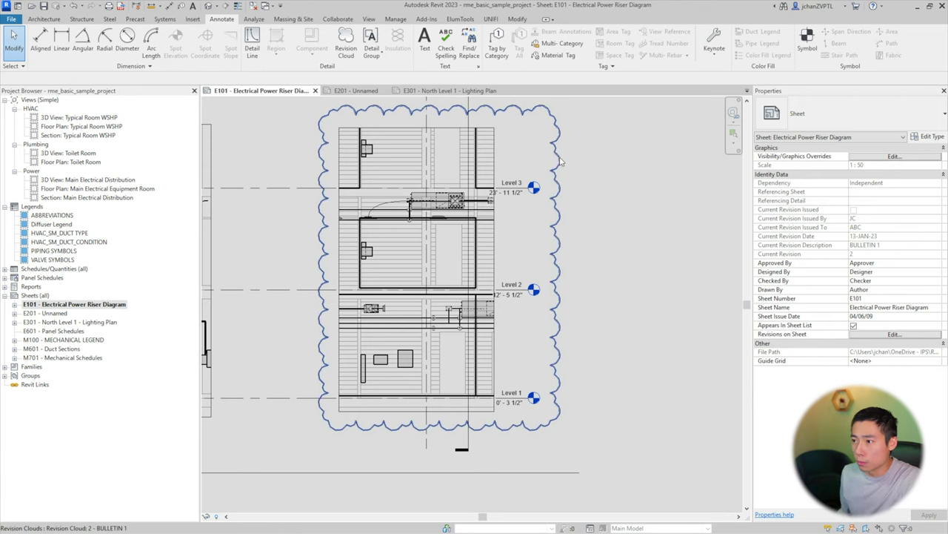
Tag the cloud's lower-right corner with two revision tags reading 2, one leadered, one without.
click(498, 46)
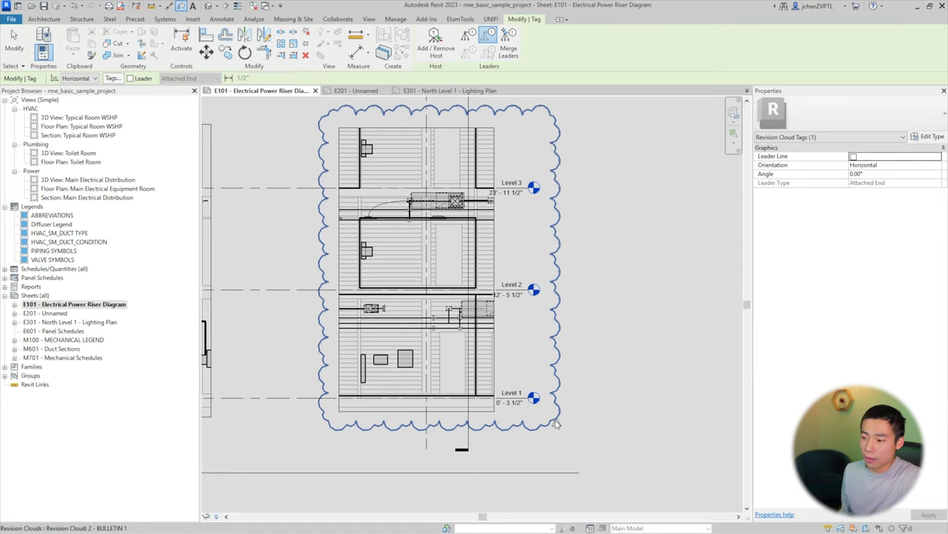
scroll(555, 421, up, 5)
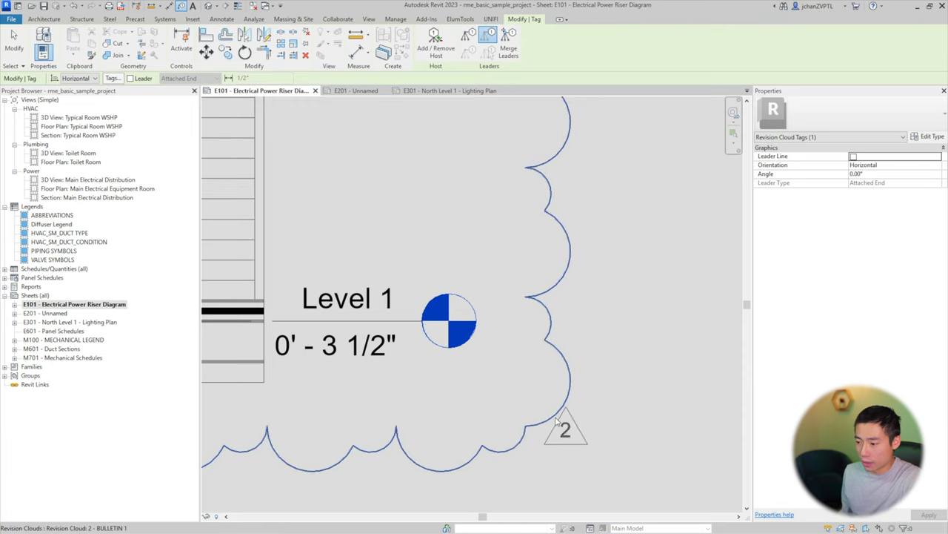
click(131, 79)
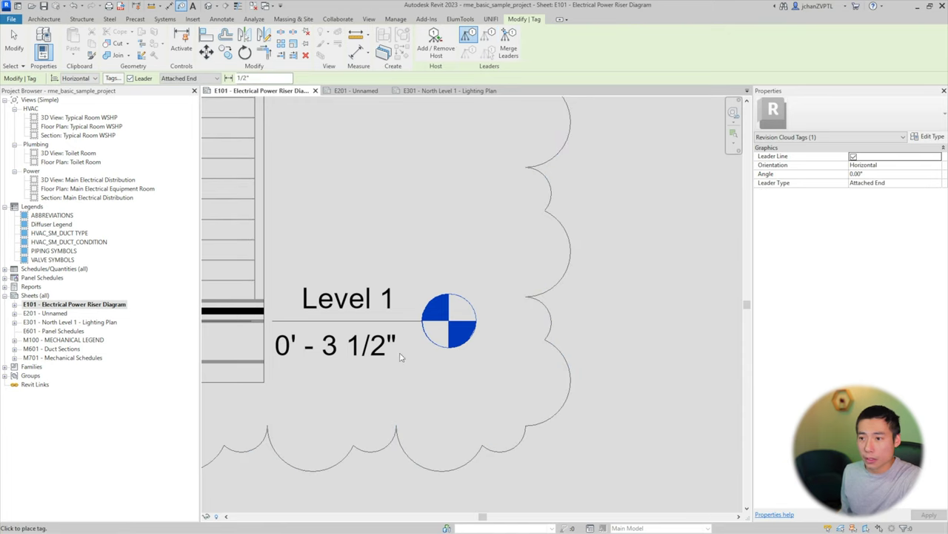
scroll(563, 419, down, 5)
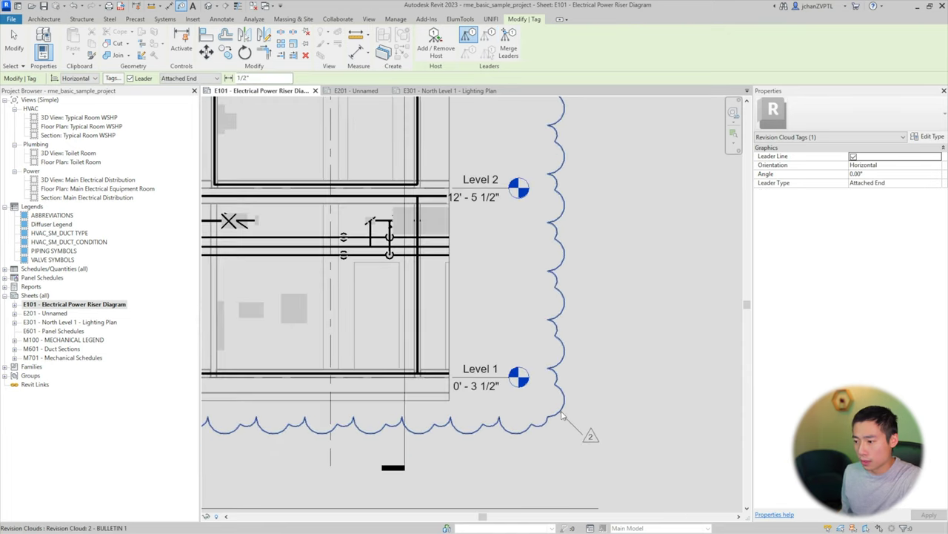
click(563, 418)
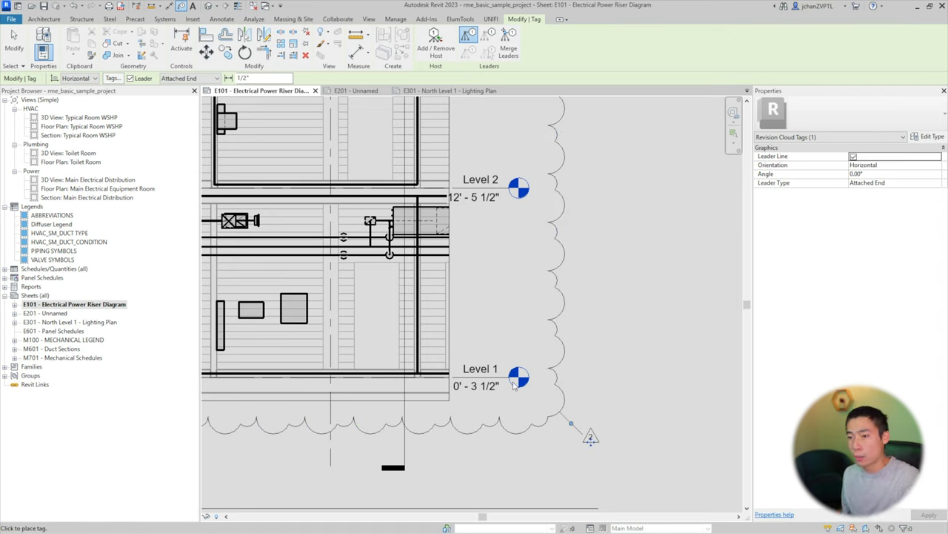
click(130, 79)
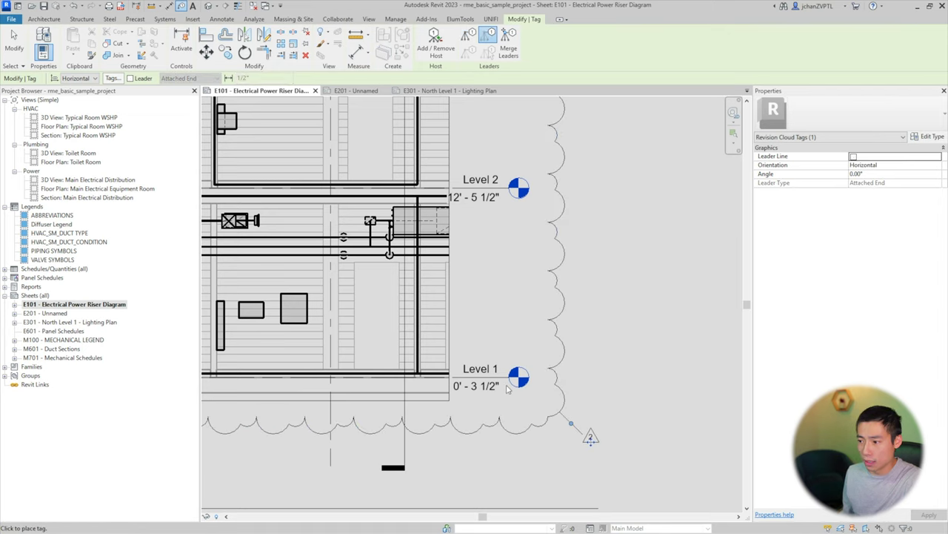
click(563, 393)
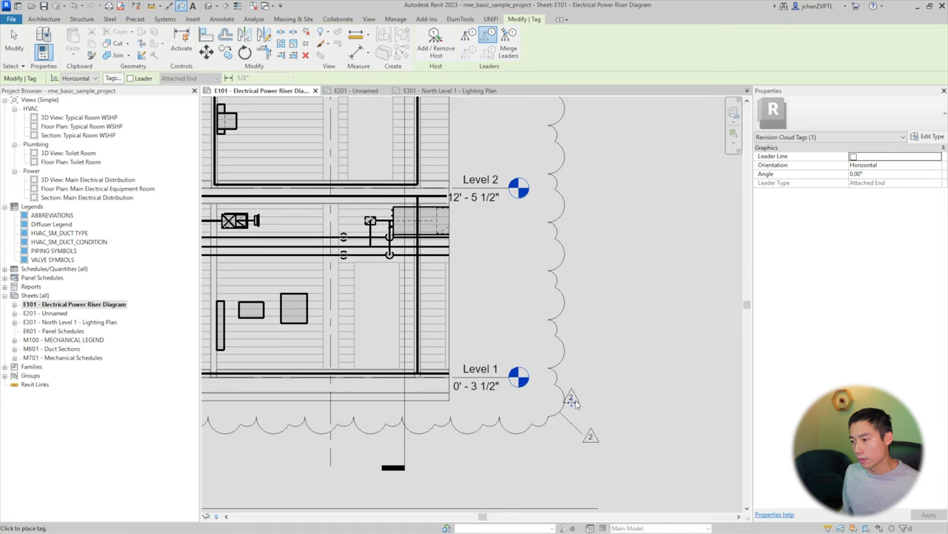
scroll(572, 404, up, 3)
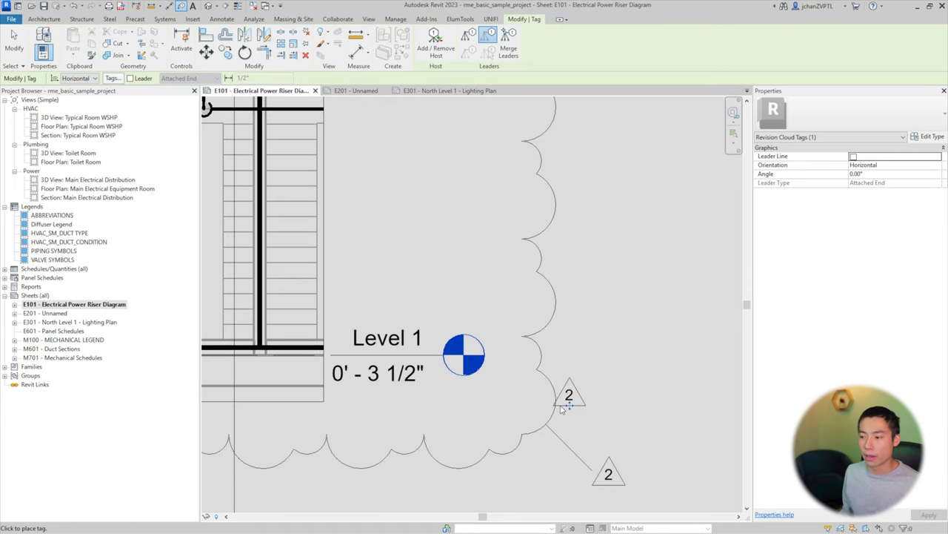
Exit revision tag placement and zoom back out on sheet E101.
scroll(561, 406, down, 4)
key(Escape)
key(Escape)
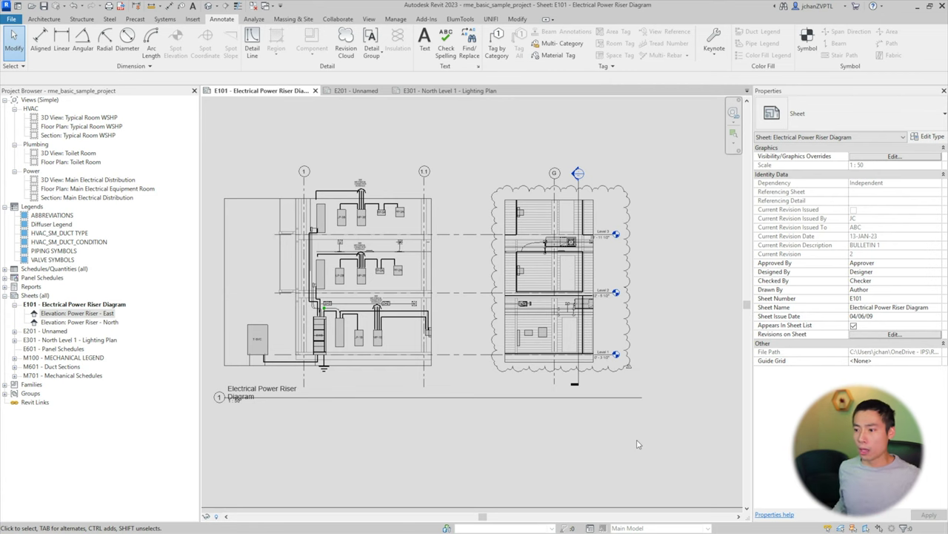
click(444, 331)
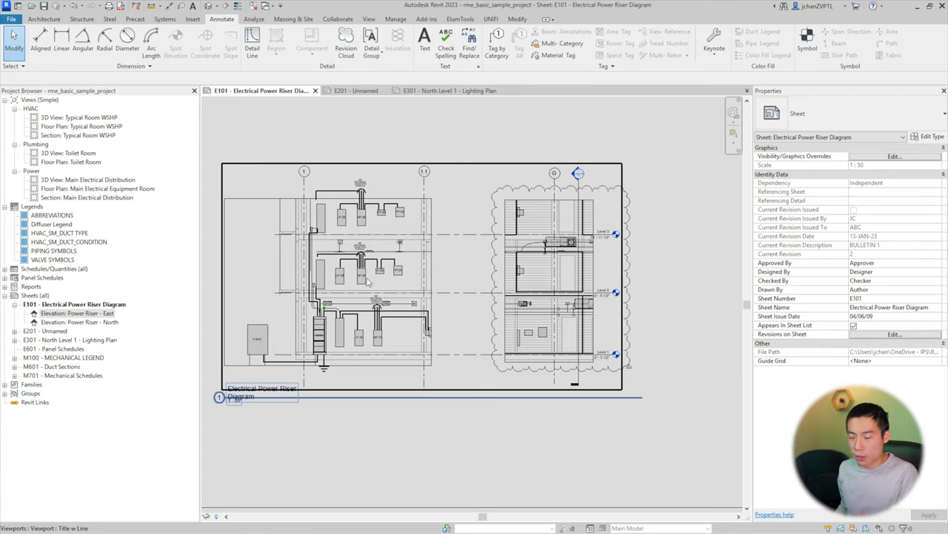
double_click(445, 280)
click(436, 281)
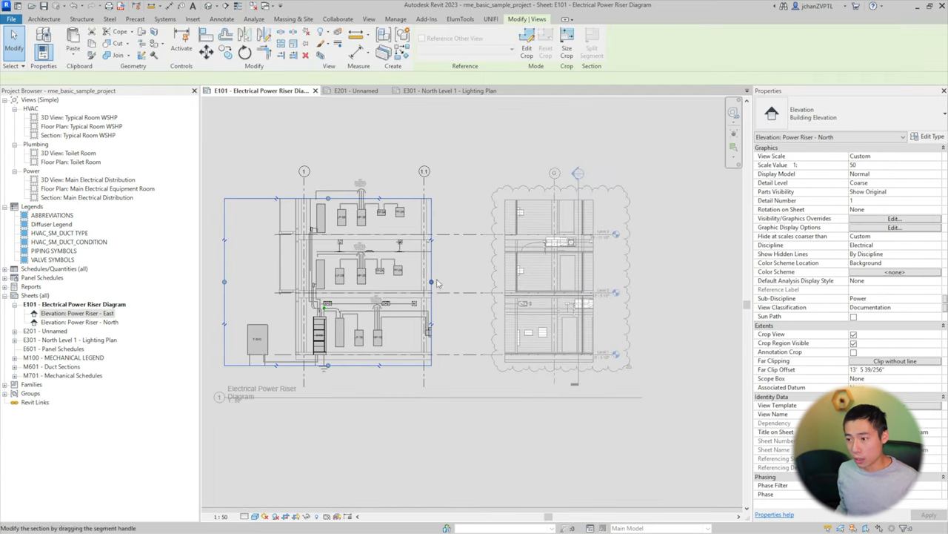
drag(431, 282, 518, 282)
click(474, 460)
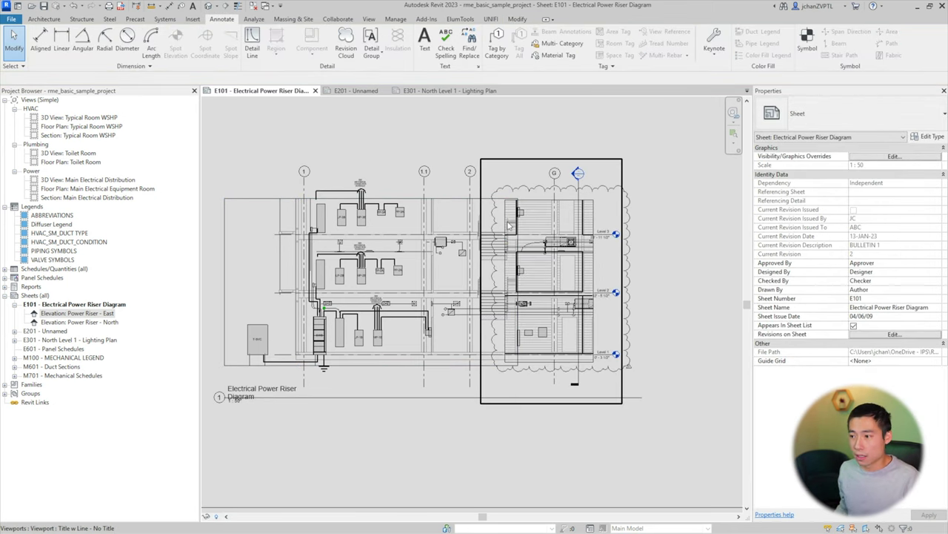
scroll(505, 221, up, 2)
click(545, 220)
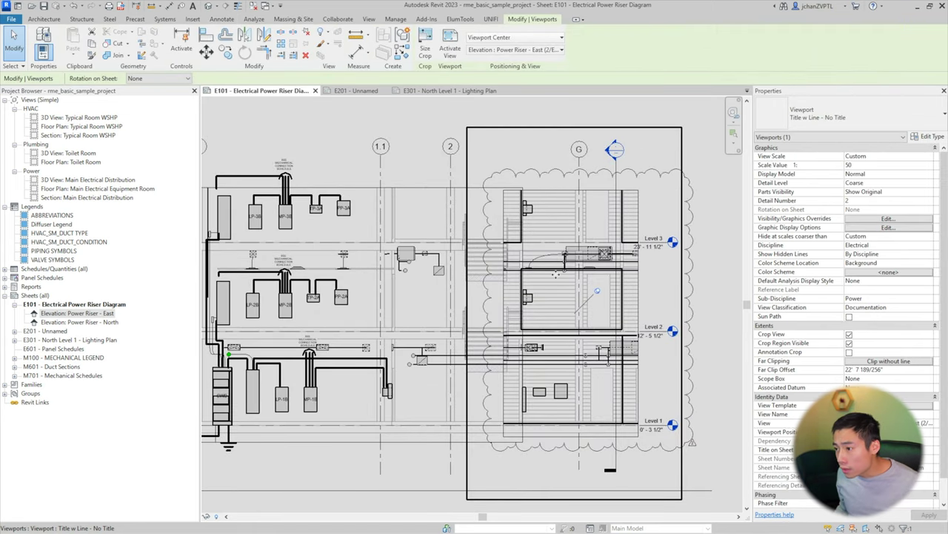
scroll(586, 222, down, 1)
scroll(599, 170, up, 2)
drag(634, 218, 620, 219)
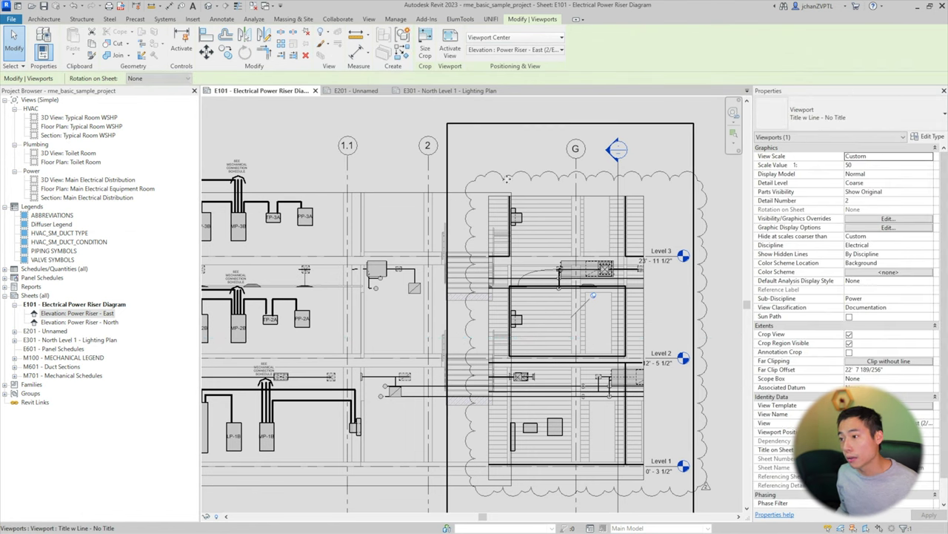
scroll(421, 208, down, 2)
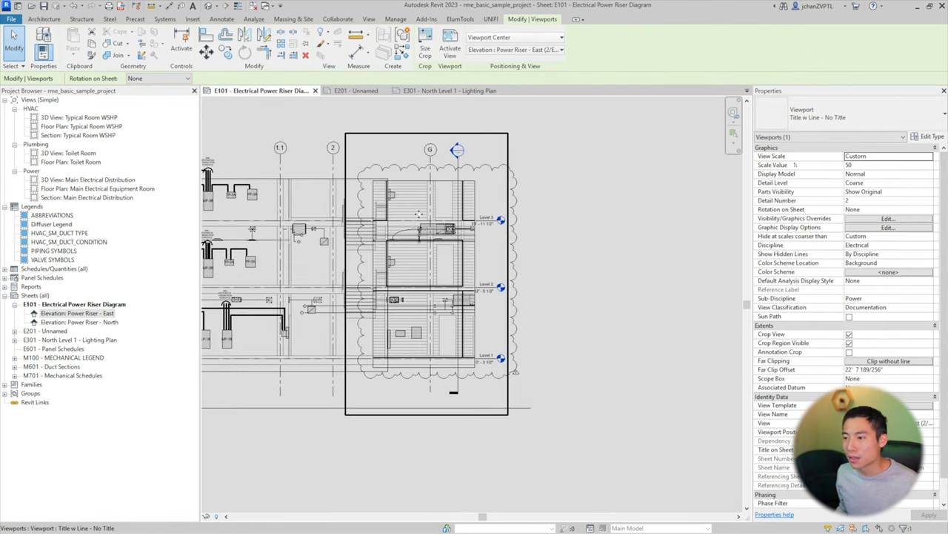
mouse_move(414, 190)
mouse_down()
mouse_move(538, 178)
mouse_move(551, 190)
mouse_up()
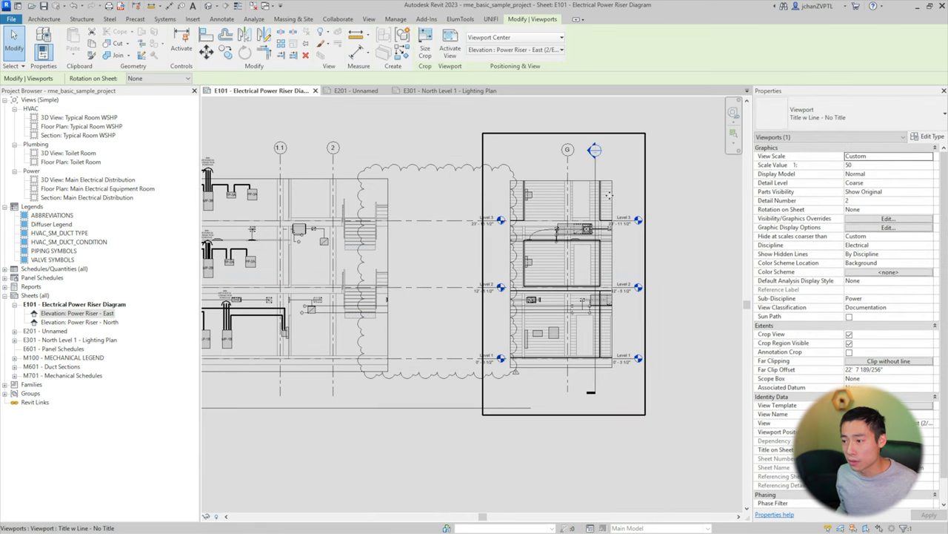
click(583, 458)
middle_drag(221, 256, 323, 249)
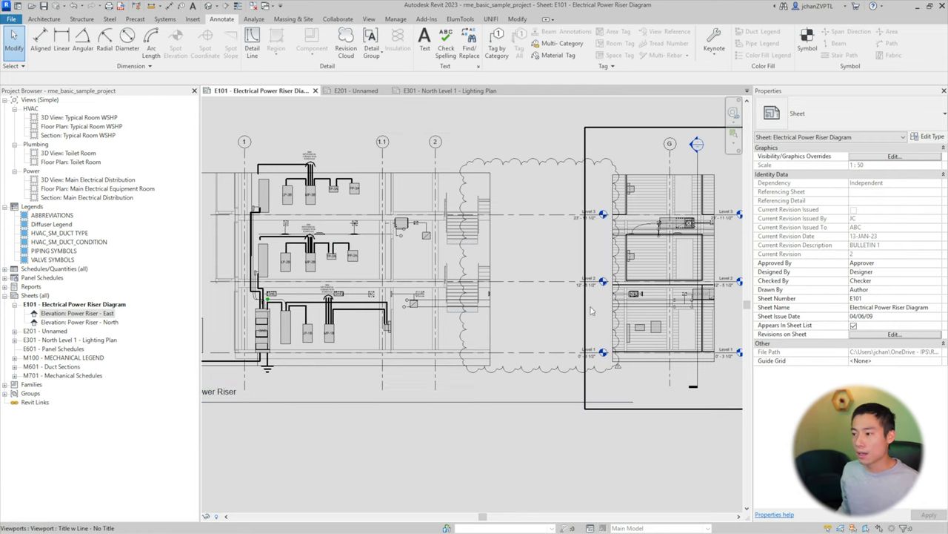
middle_drag(604, 295, 525, 299)
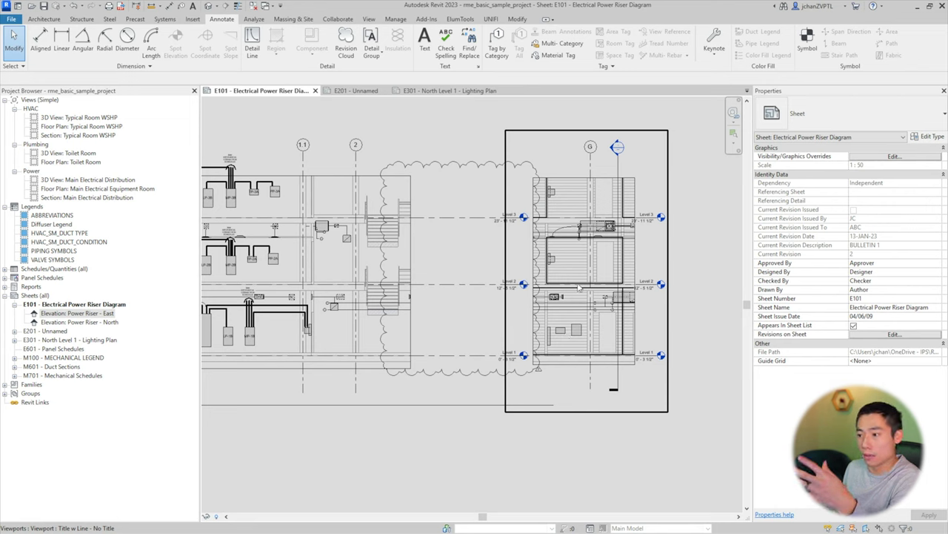
Inside the Power Riser - East view, draw a rectangular revision cloud around the elevation.
double_click(580, 202)
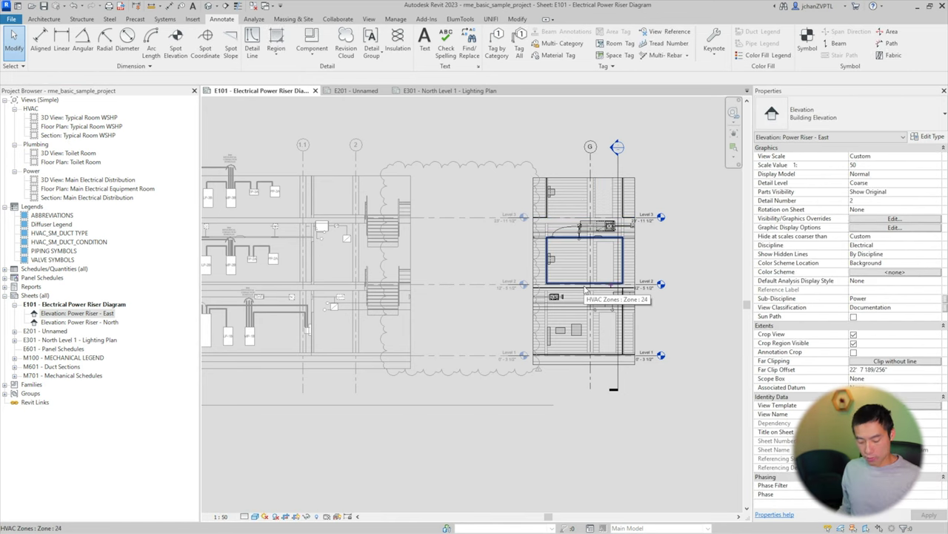
click(345, 43)
click(535, 178)
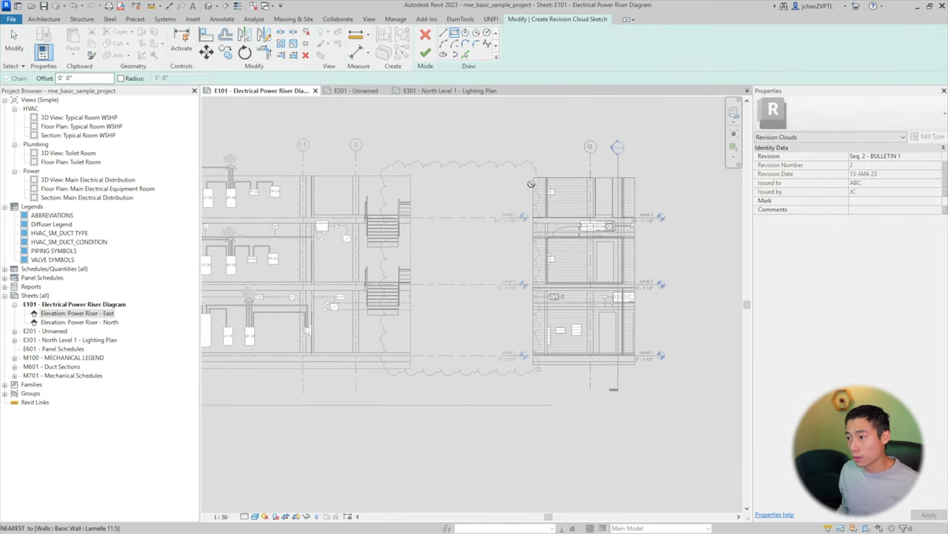
click(669, 383)
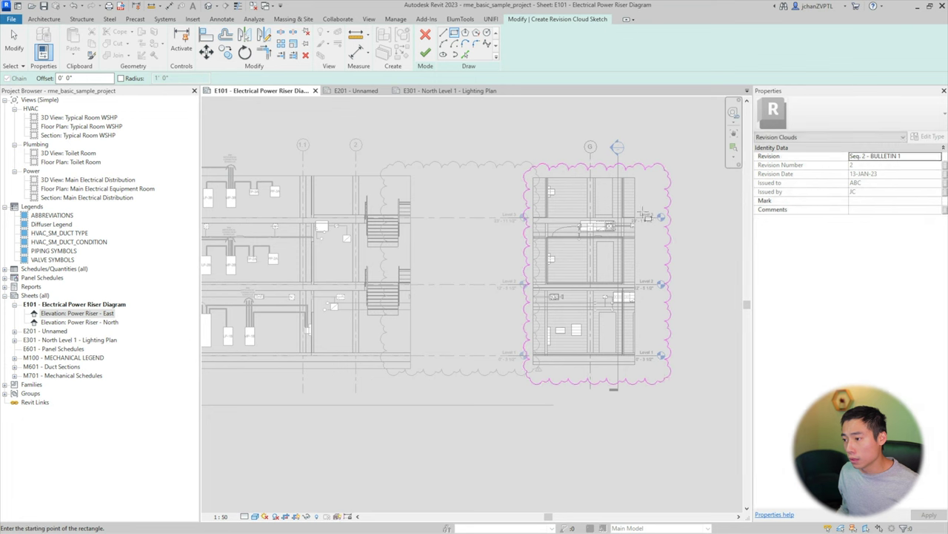
click(426, 53)
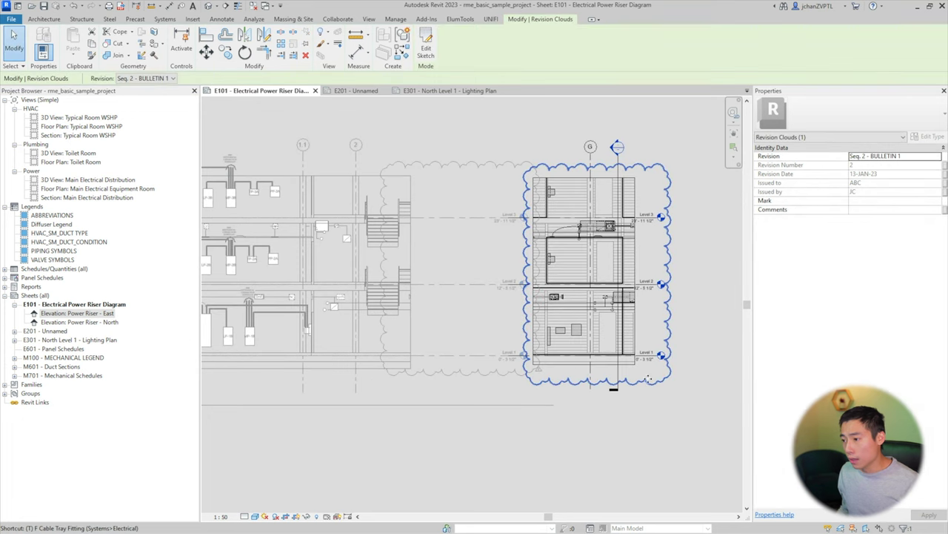
key(t)
key(g)
key(Escape)
key(Escape)
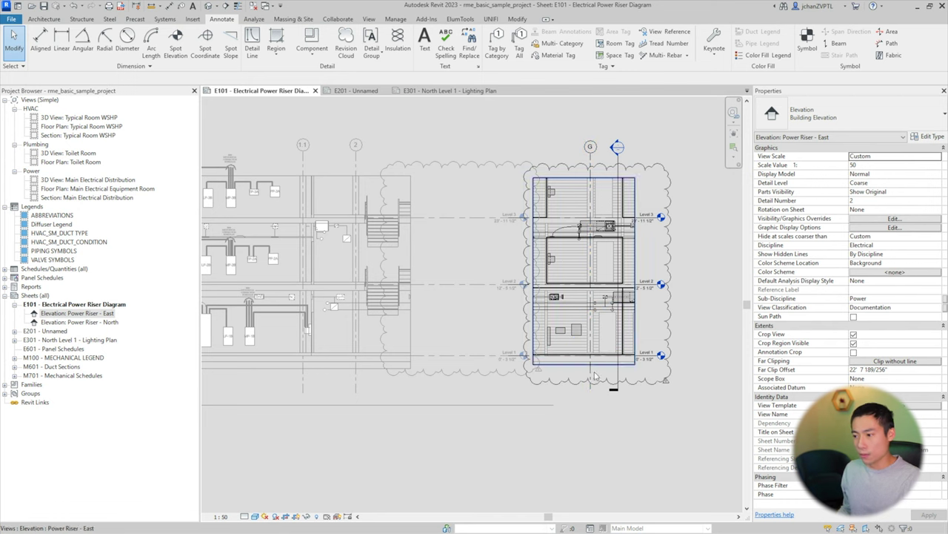
double_click(589, 420)
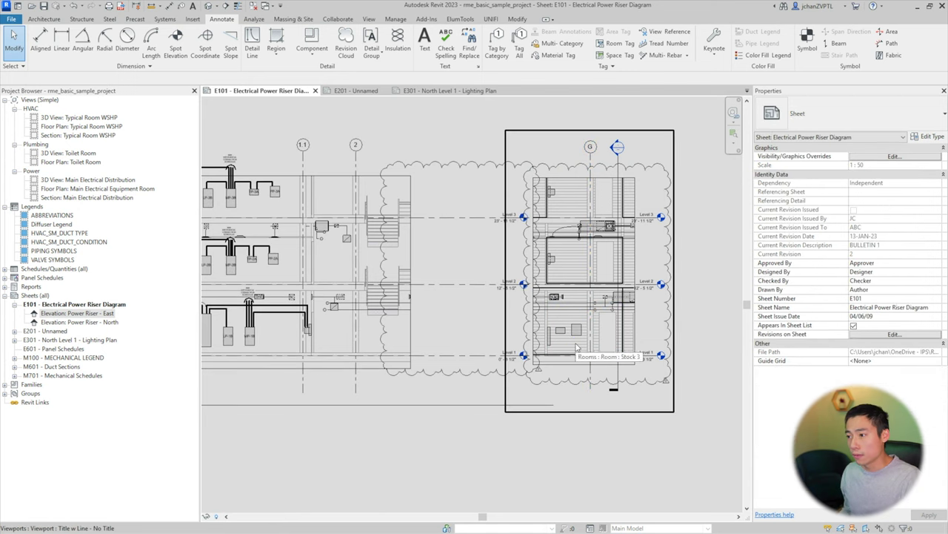
Move the Power Riser - East viewport left and slightly down on the sheet.
click(582, 365)
mouse_move(581, 365)
mouse_down()
mouse_move(377, 453)
mouse_move(533, 381)
mouse_move(506, 378)
mouse_move(416, 321)
mouse_up()
scroll(507, 378, down, 1)
key(Escape)
click(495, 410)
Drag the stair revision cloud down below the drawing.
middle_drag(395, 406, 611, 328)
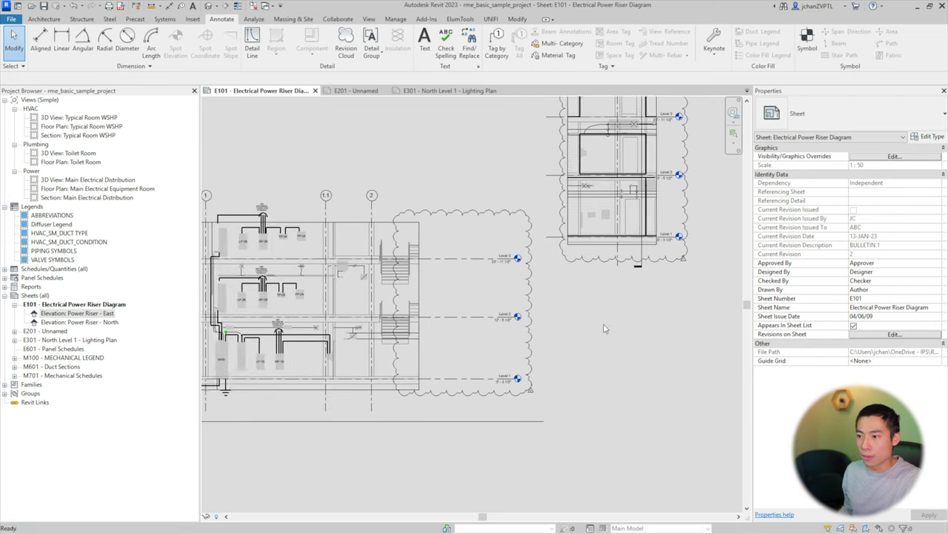
click(530, 328)
drag(528, 334, 578, 423)
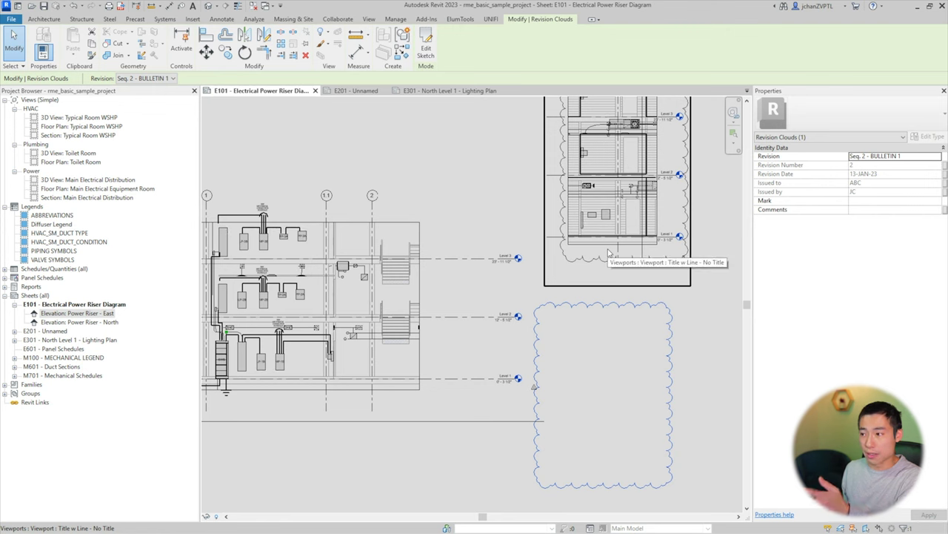
Shift the Power Riser - East viewport right and down on sheet E101.
double_click(609, 254)
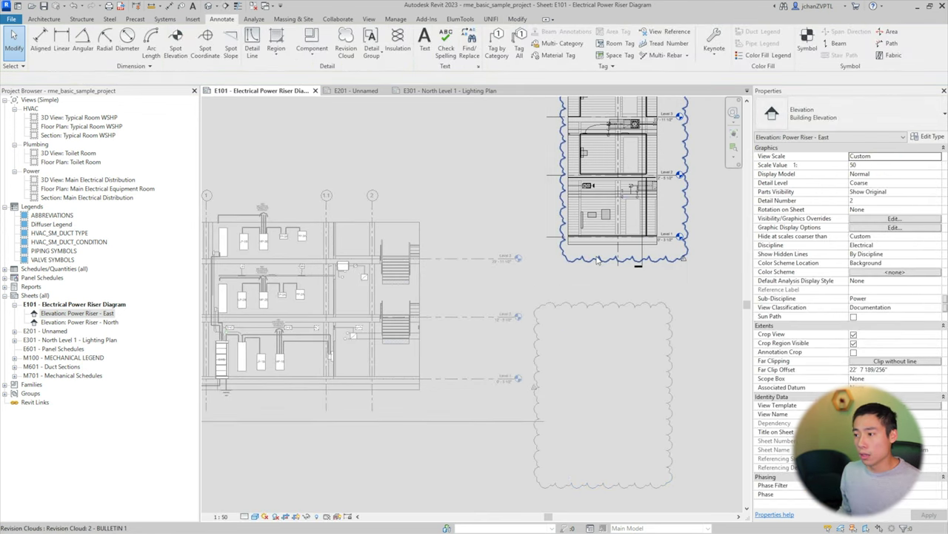
double_click(582, 268)
click(524, 359)
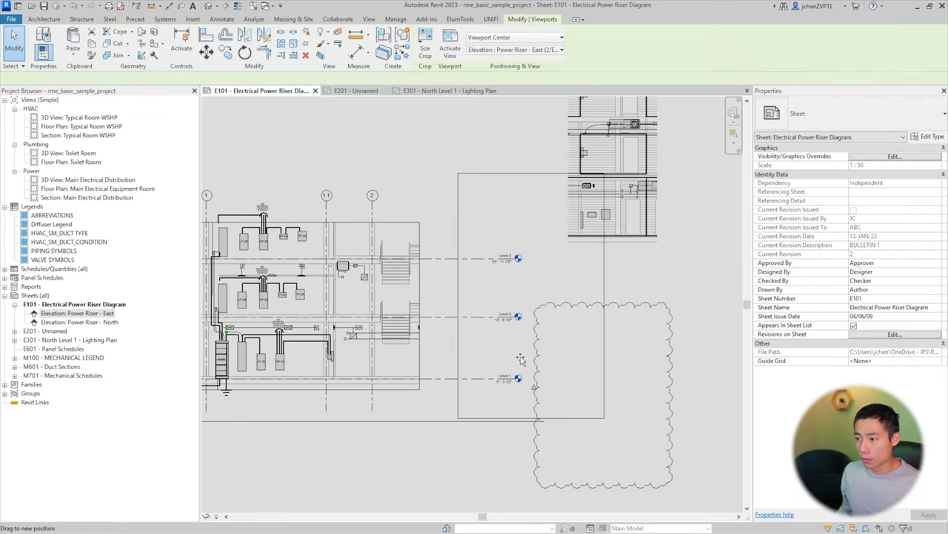
drag(524, 358, 584, 376)
key(Escape)
Inside the East view, nudge the Level 3 level line slightly upward.
double_click(459, 262)
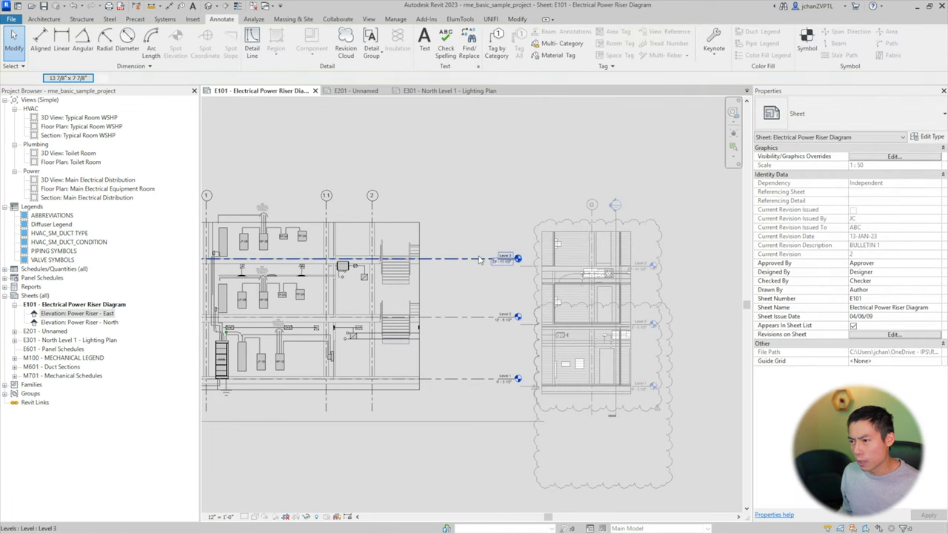
click(491, 261)
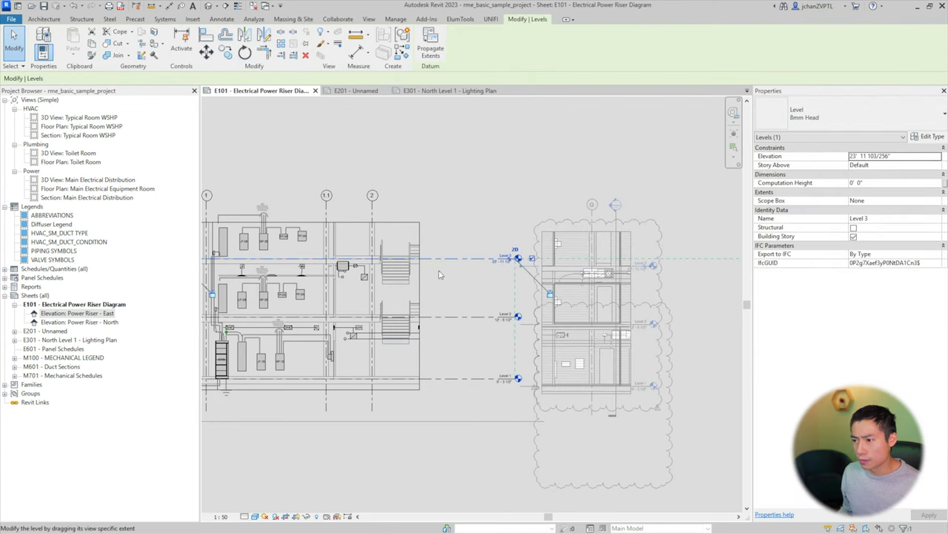
drag(435, 260, 435, 259)
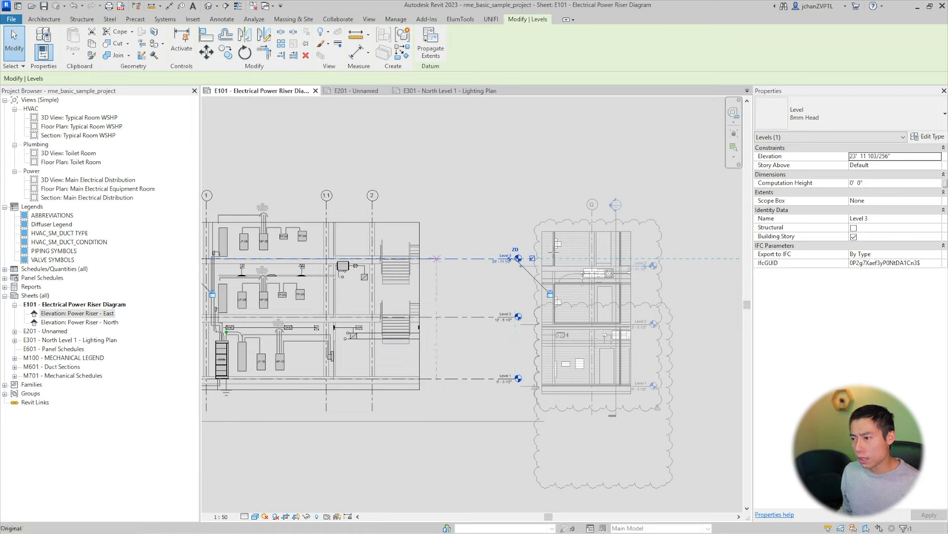
click(444, 187)
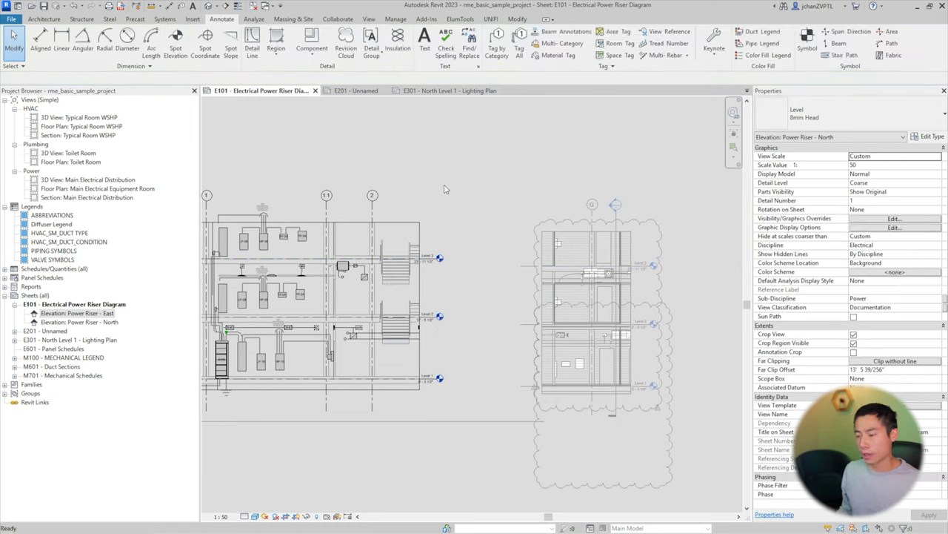
Move the East viewport back beside the riser diagram and delete the stray revision cloud.
right_click(592, 188)
click(619, 229)
drag(573, 253, 517, 258)
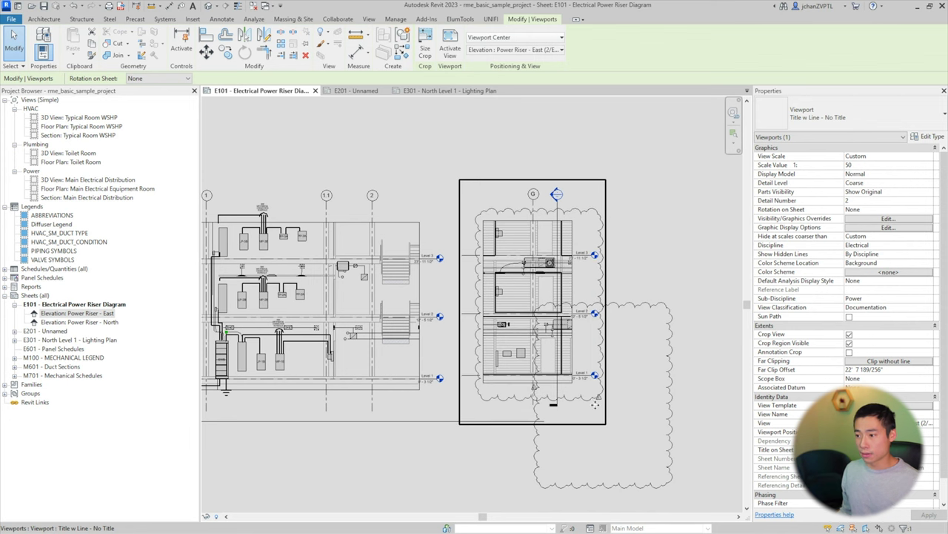
key(Escape)
click(672, 332)
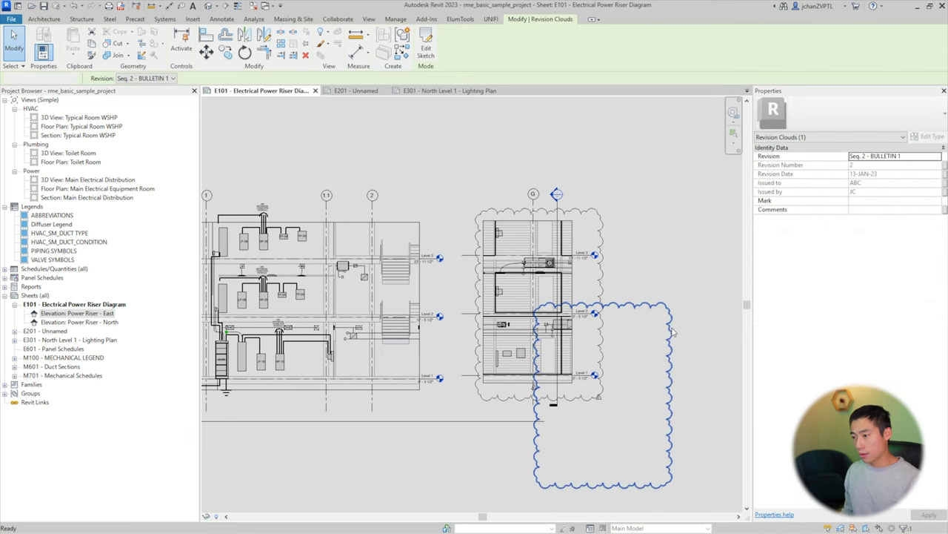
key(Delete)
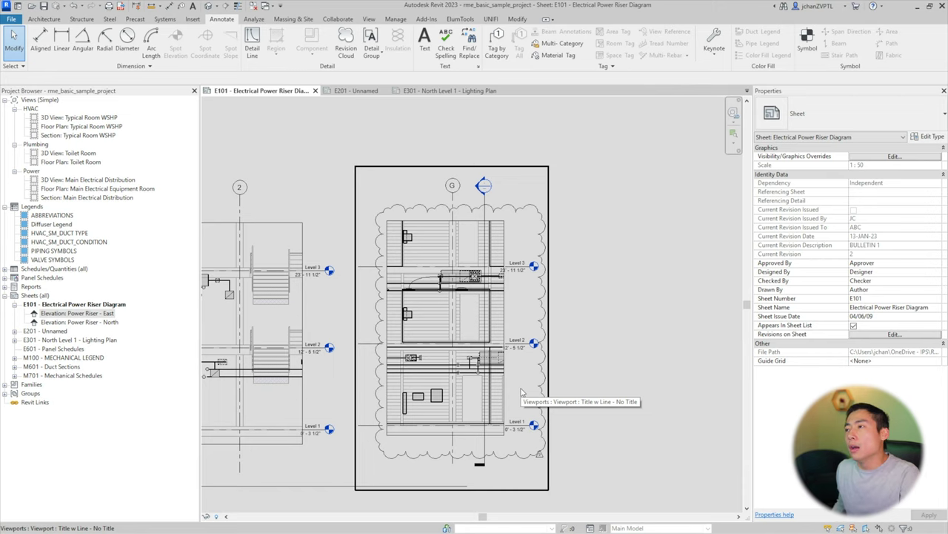
Drag the ABBREVIATIONS legend from the Project Browser onto sheet E101.
click(64, 215)
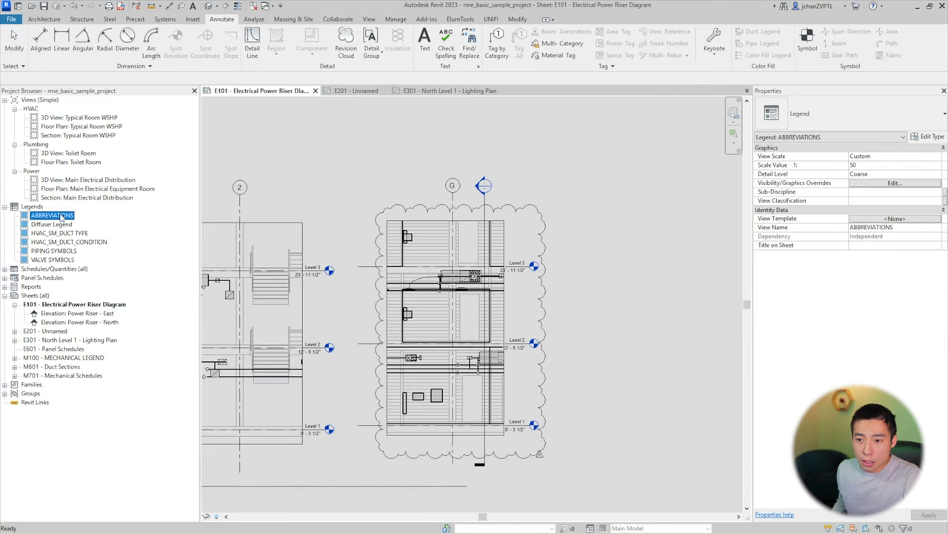
drag(666, 193, 657, 194)
scroll(638, 238, down, 5)
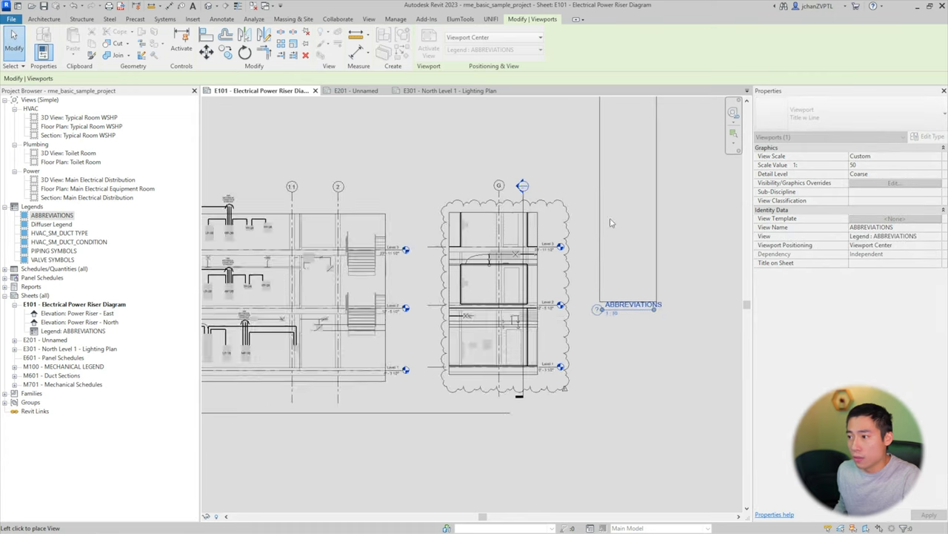
click(621, 239)
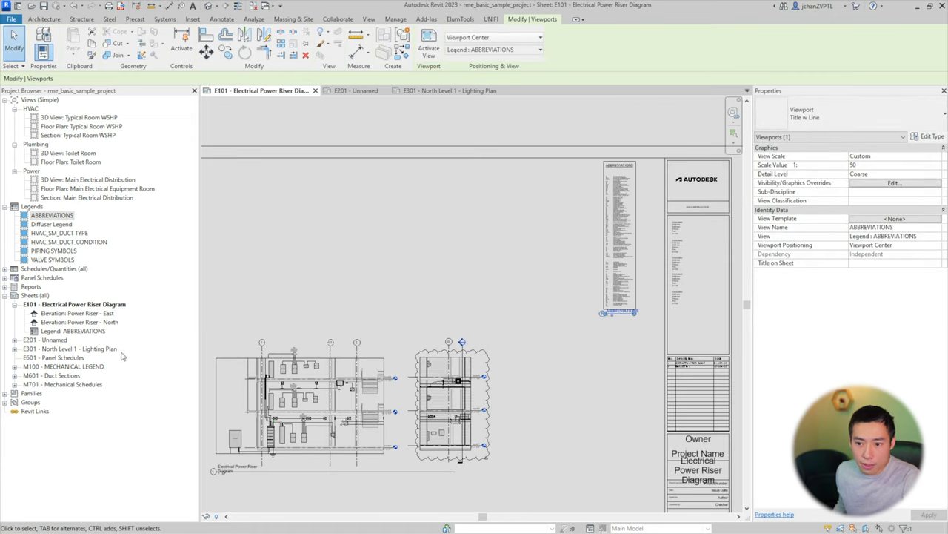
Open sheet E201, place the ABBREVIATIONS legend on it, and center the legend in view.
double_click(55, 341)
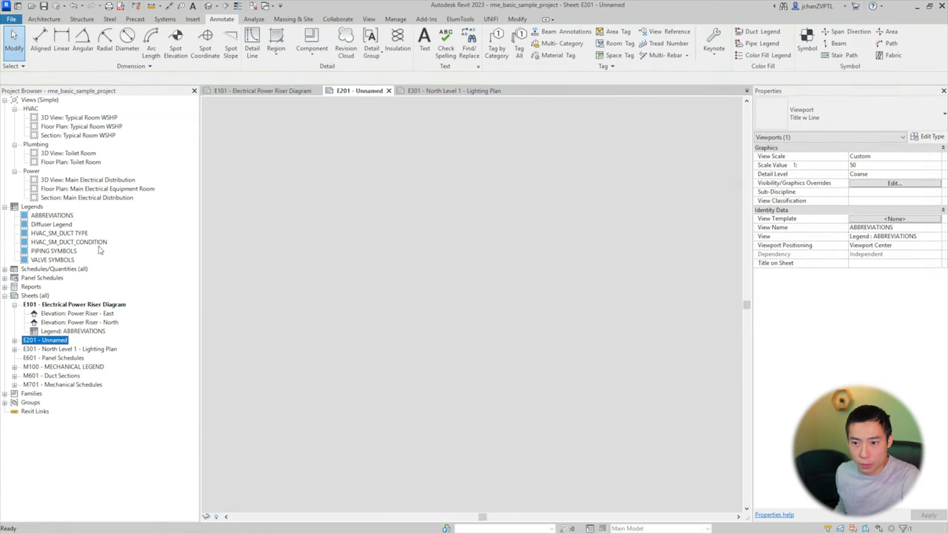
double_click(58, 215)
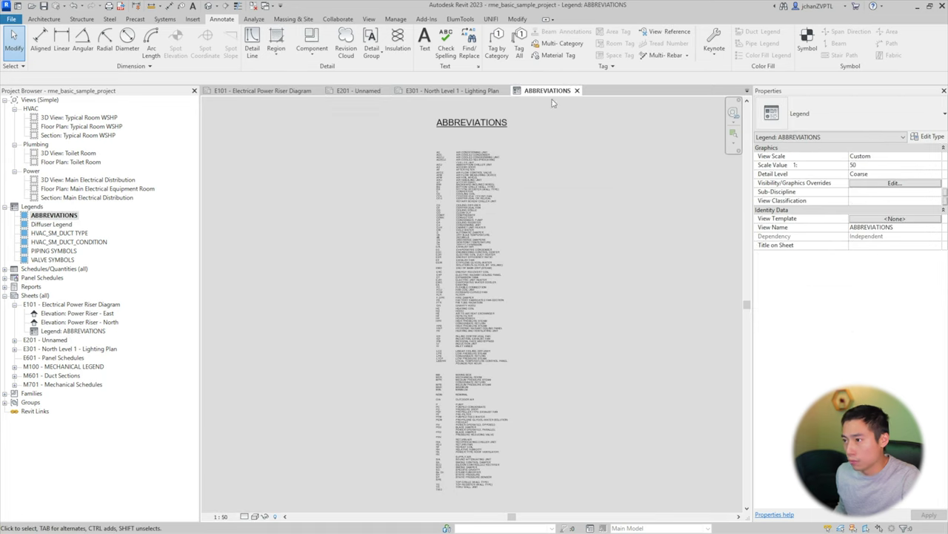
click(576, 90)
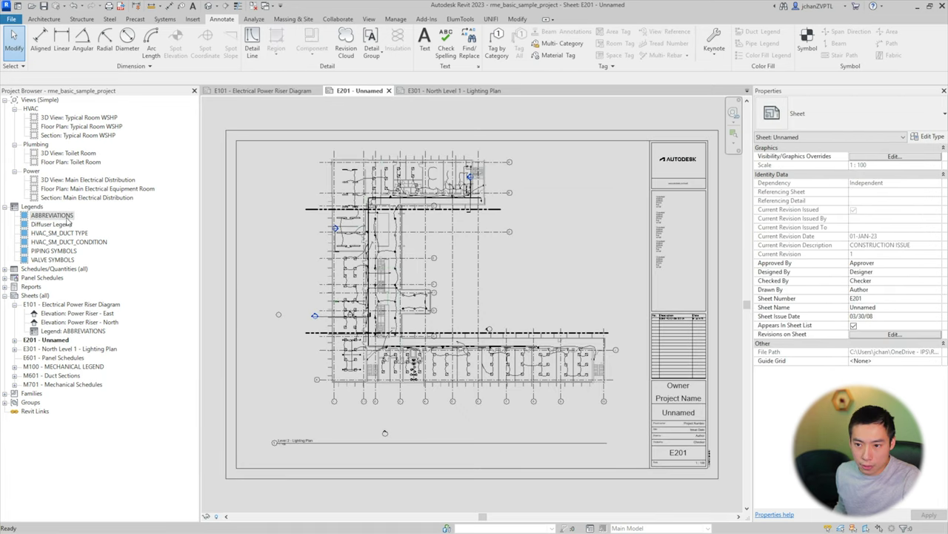
drag(67, 219, 623, 302)
key(Escape)
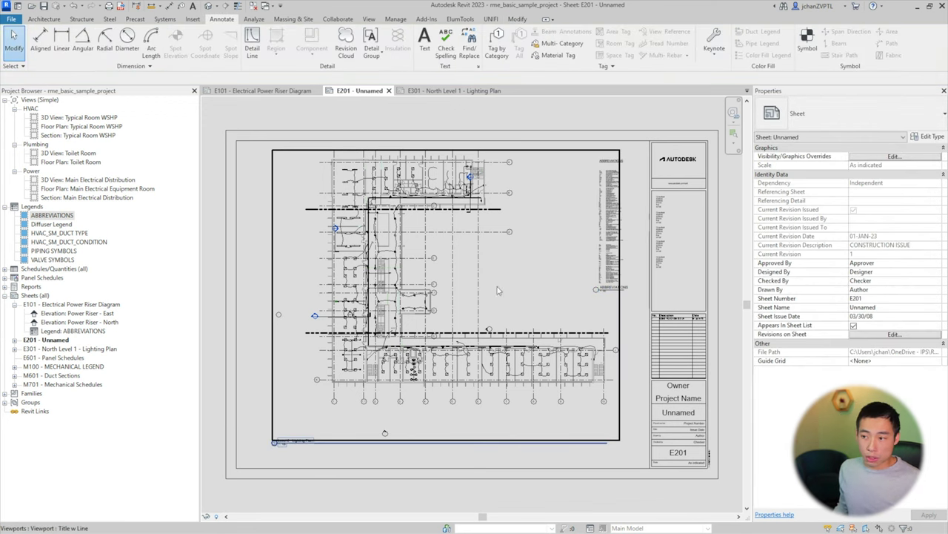
scroll(621, 278, up, 8)
middle_drag(621, 278, 420, 273)
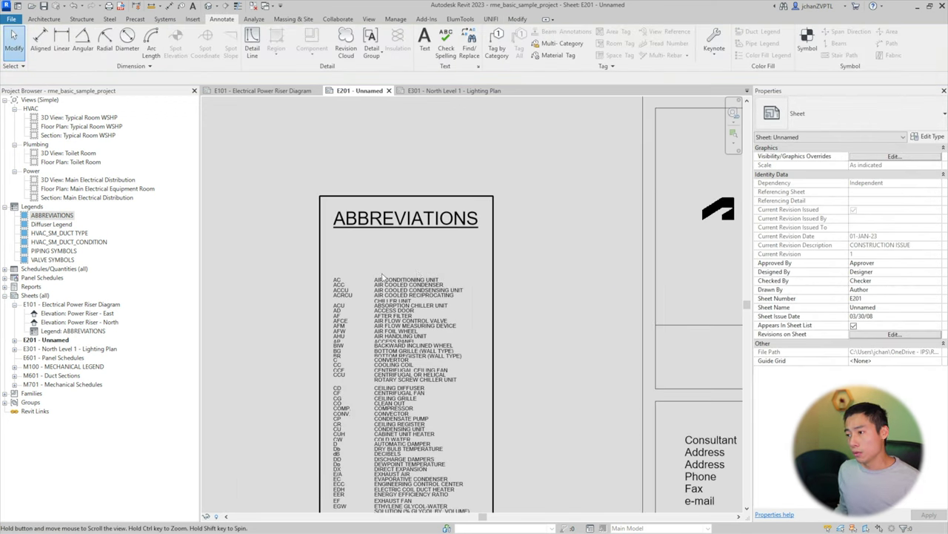
Inside the legend viewport, draw a rectangular revision cloud around the ABBREVIATIONS title, then start tagging it with TG.
double_click(420, 273)
scroll(365, 279, up, 1)
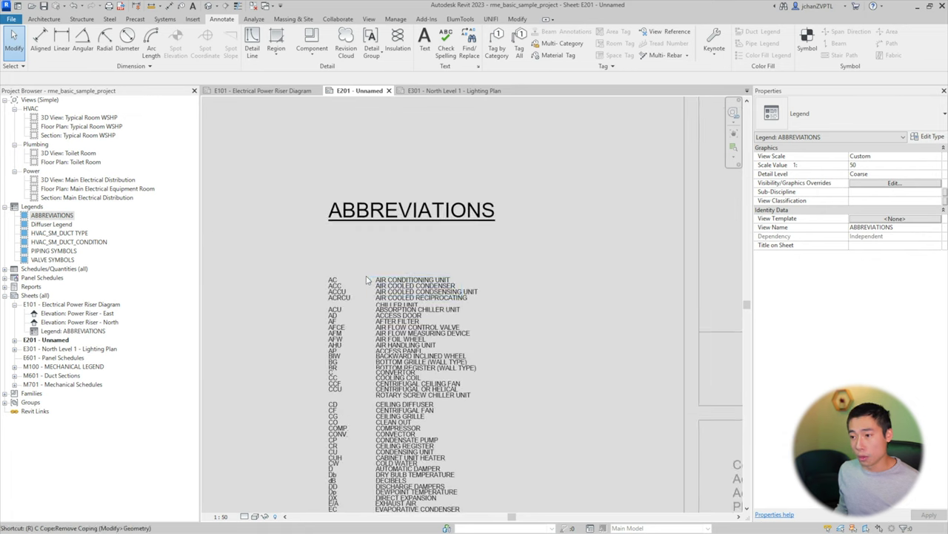
key(c)
click(321, 193)
click(509, 235)
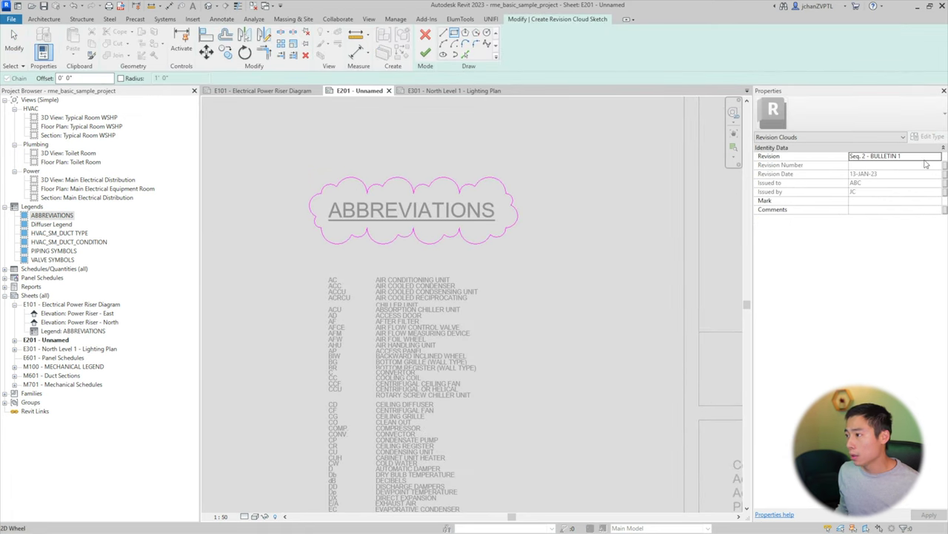
click(423, 54)
key(t)
key(g)
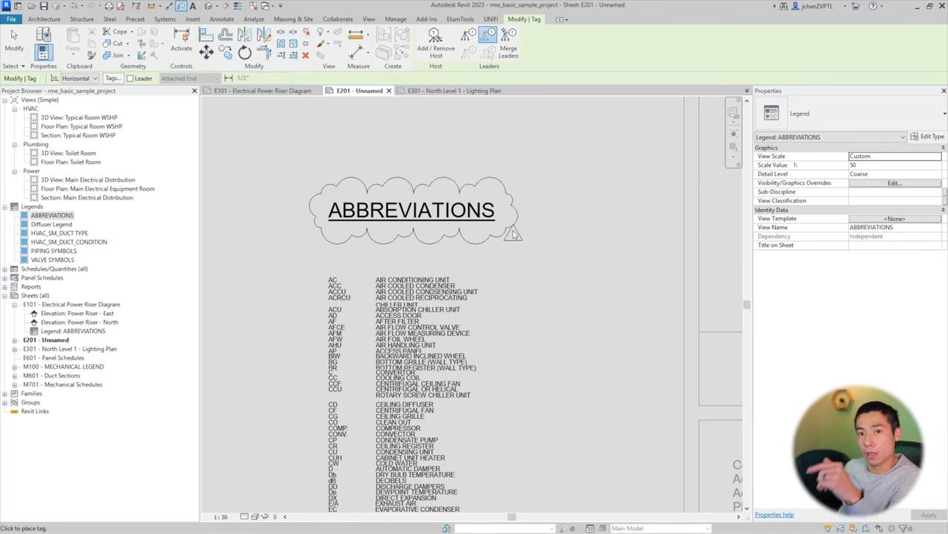
Deactivate the legend view and return to the E201 sheet with nothing selected.
right_click(482, 245)
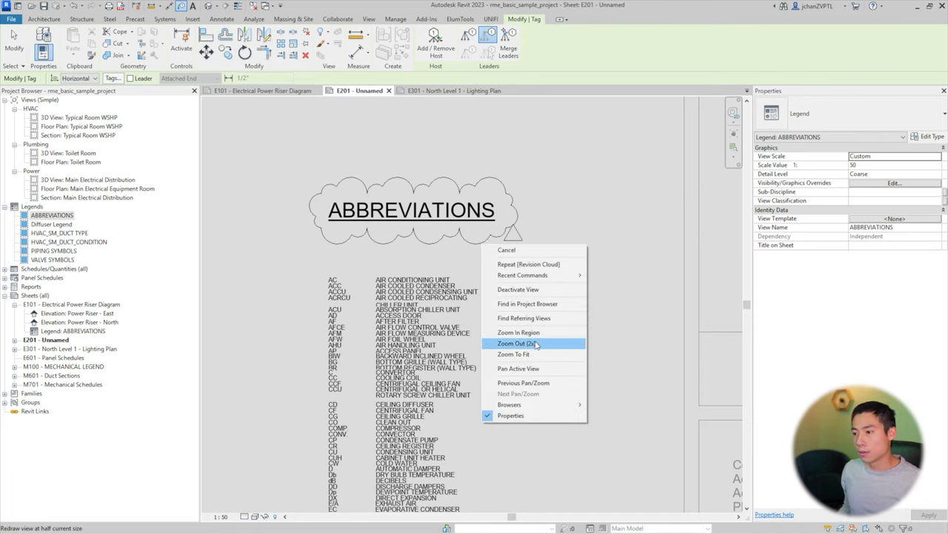
click(519, 290)
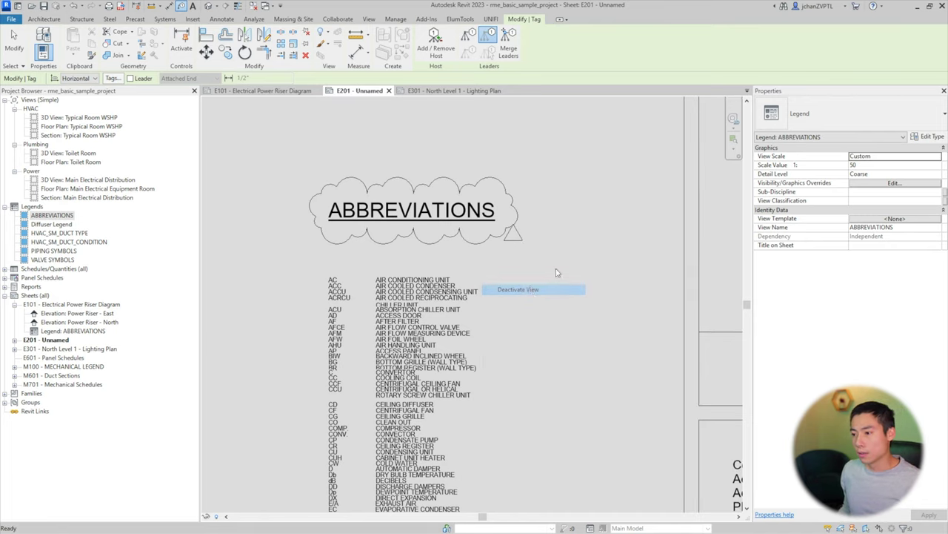
double_click(498, 237)
click(460, 281)
right_click(460, 282)
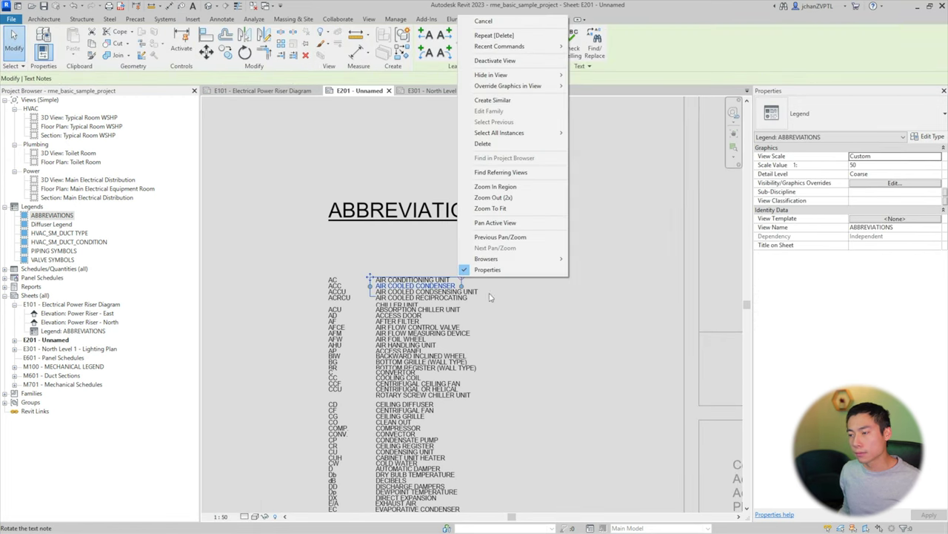
click(512, 62)
double_click(434, 306)
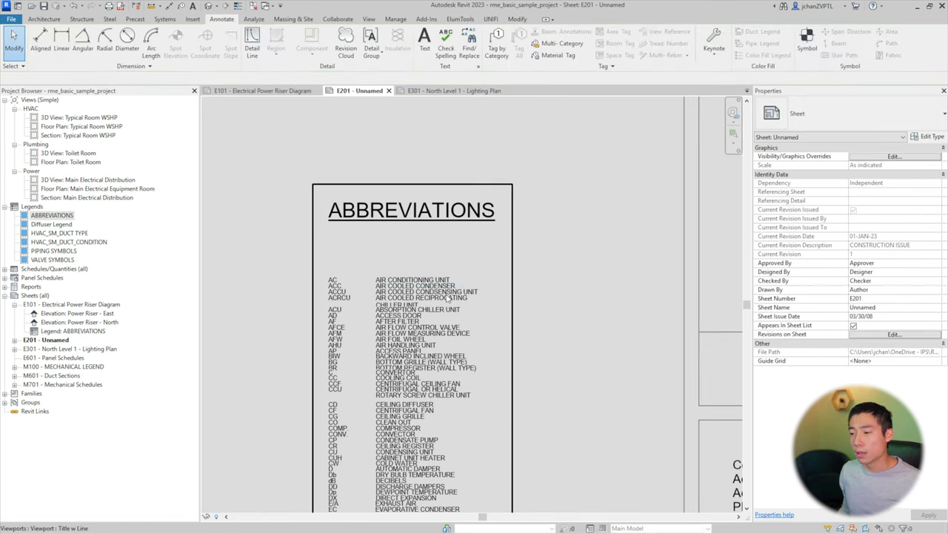
scroll(444, 297, down, 4)
right_click(482, 273)
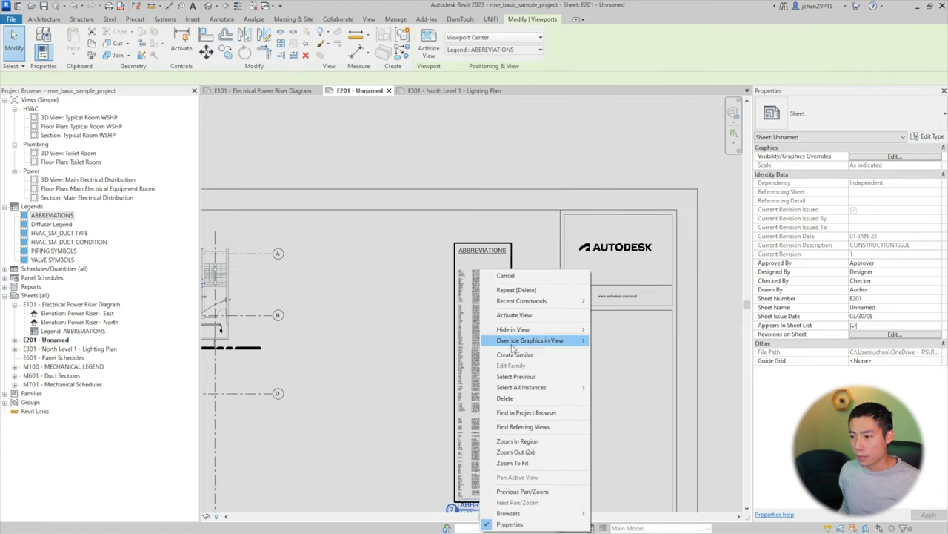
key(Escape)
key(Escape)
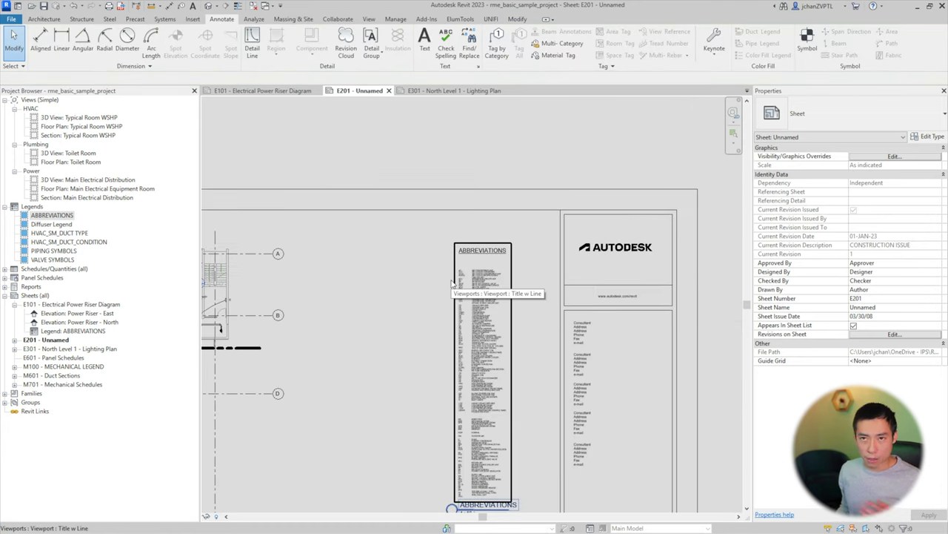
scroll(453, 278, up, 5)
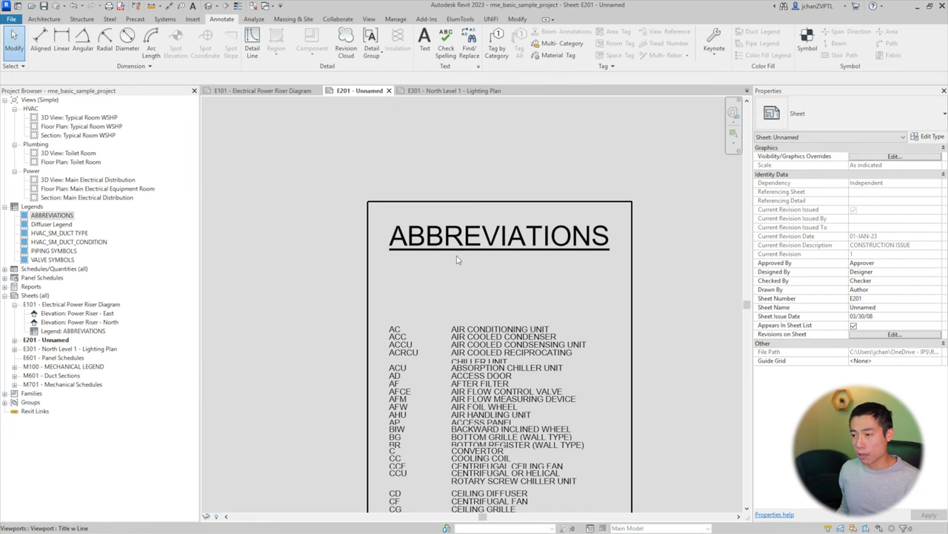
Sketch a rectangular revision cloud with RC around the ABBREVIATIONS title on the sheet and finish it.
key(r)
key(c)
click(374, 170)
click(622, 254)
click(425, 51)
key(Escape)
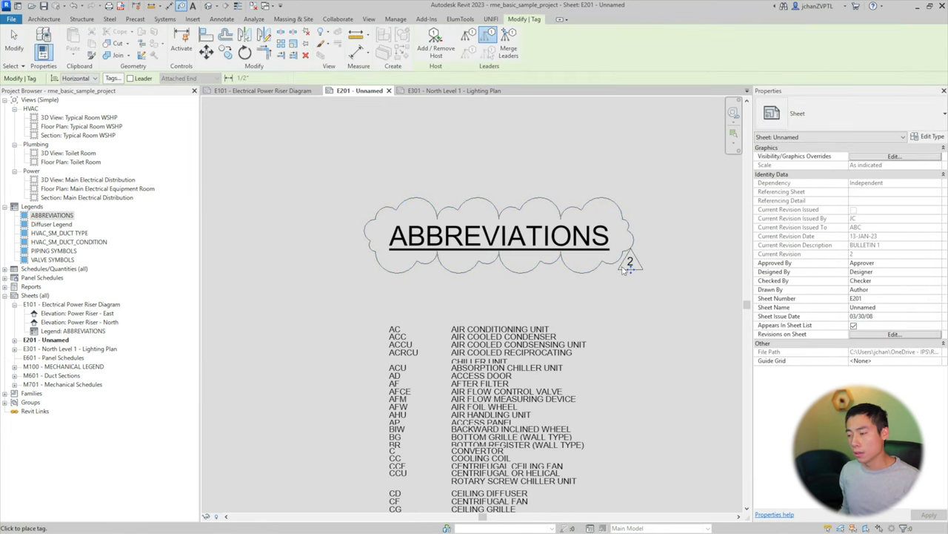
scroll(615, 270, down, 6)
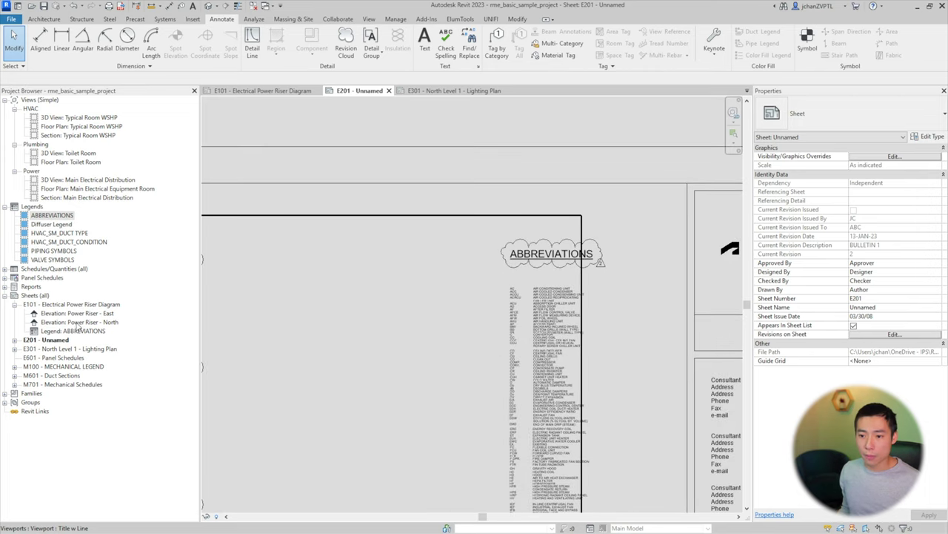
Open sheet E101 and draw a rectangular revision cloud around the ABBREVIATIONS legend title.
double_click(55, 306)
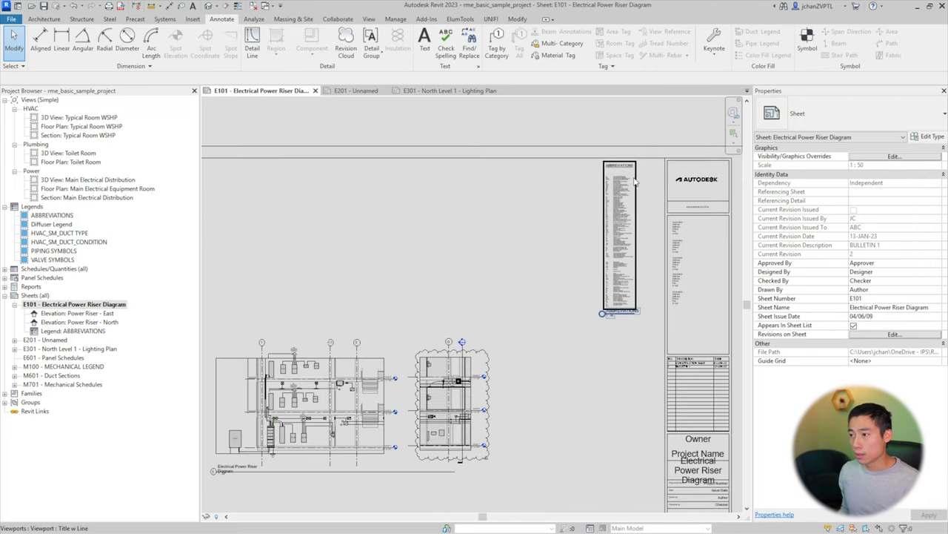
scroll(590, 226, up, 5)
middle_drag(589, 226, 470, 392)
click(346, 41)
click(353, 256)
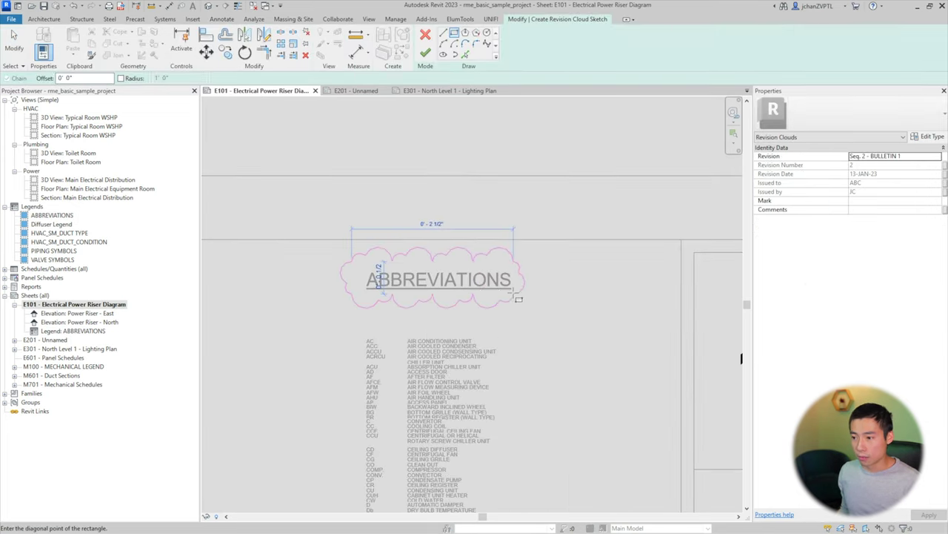
click(521, 300)
click(425, 53)
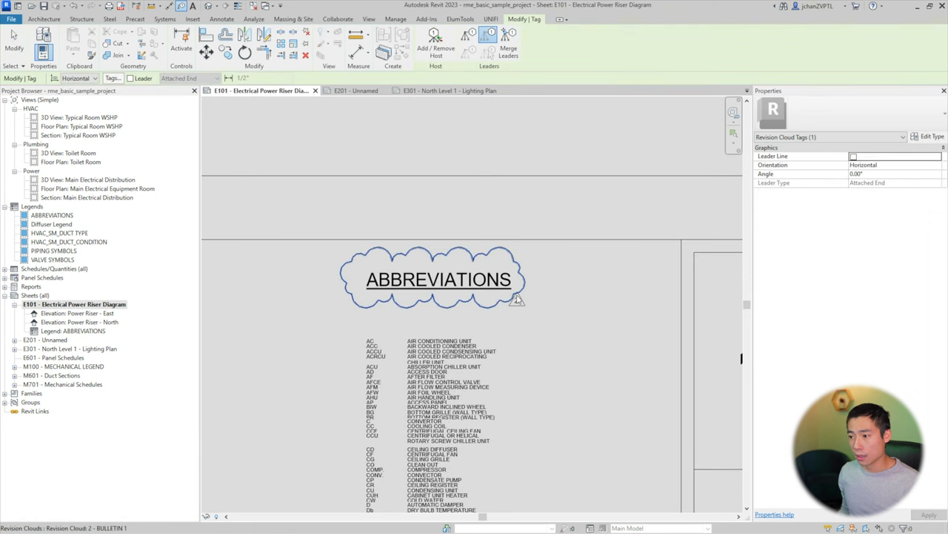
click(600, 296)
Try moving the legend viewport lower on E101, then cancel the move.
scroll(600, 296, down, 5)
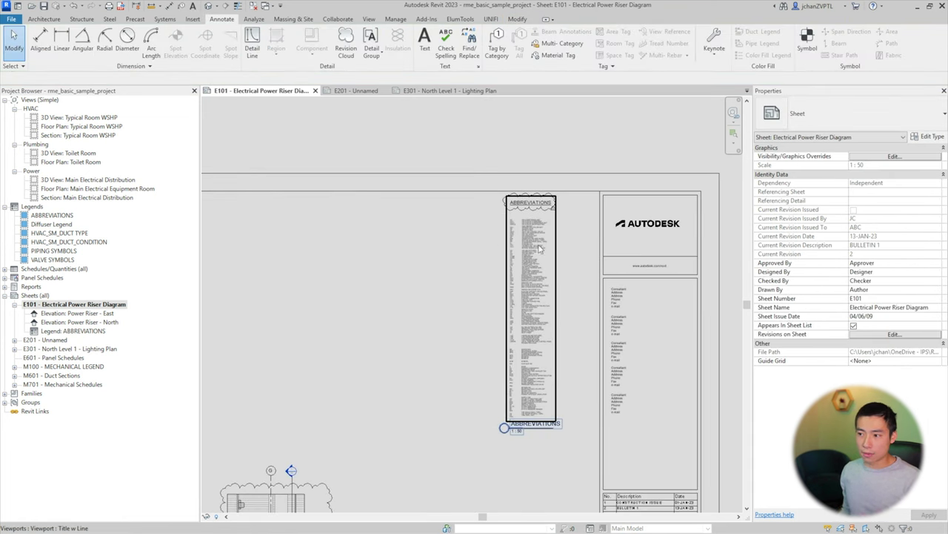
drag(518, 272, 479, 357)
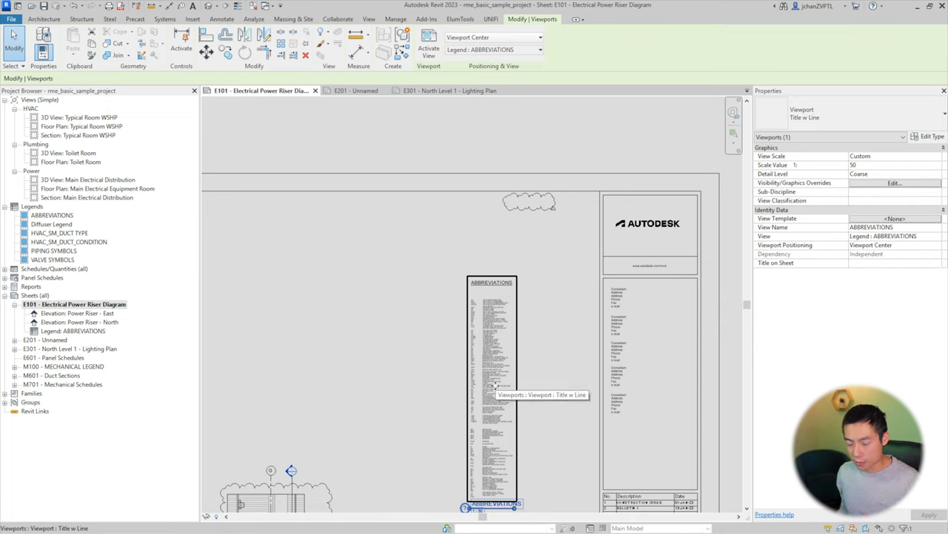
key(Escape)
scroll(486, 314, up, 3)
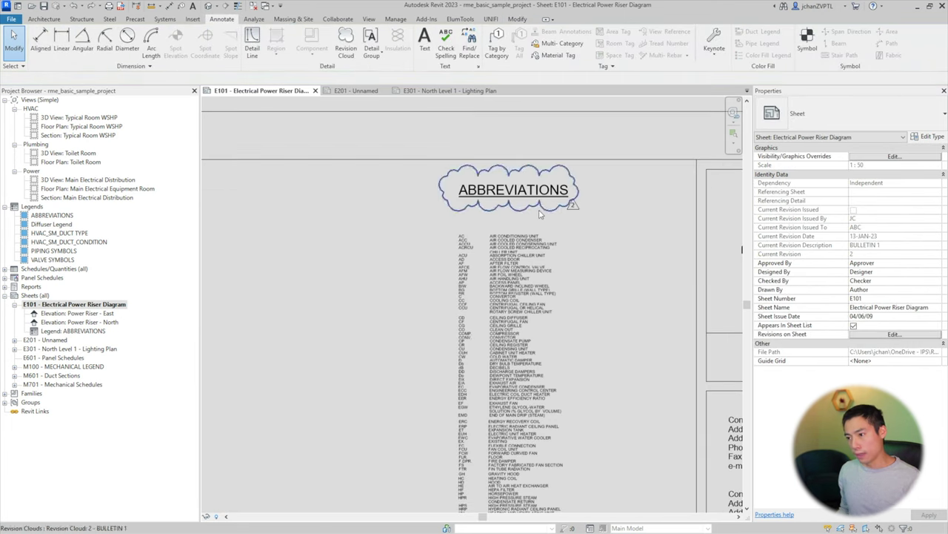
click(532, 291)
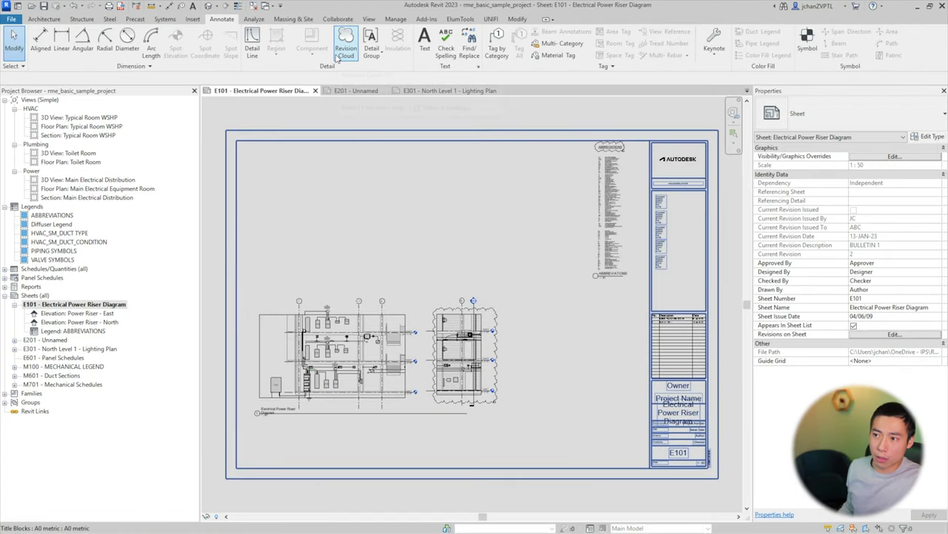
In View > Revisions, add a new revision described as BULLETIN 2.
click(368, 19)
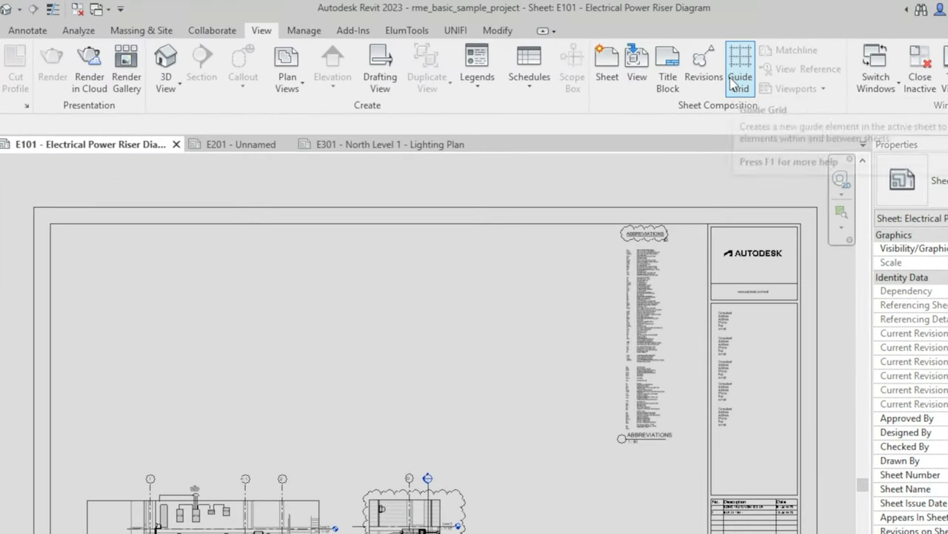
click(704, 74)
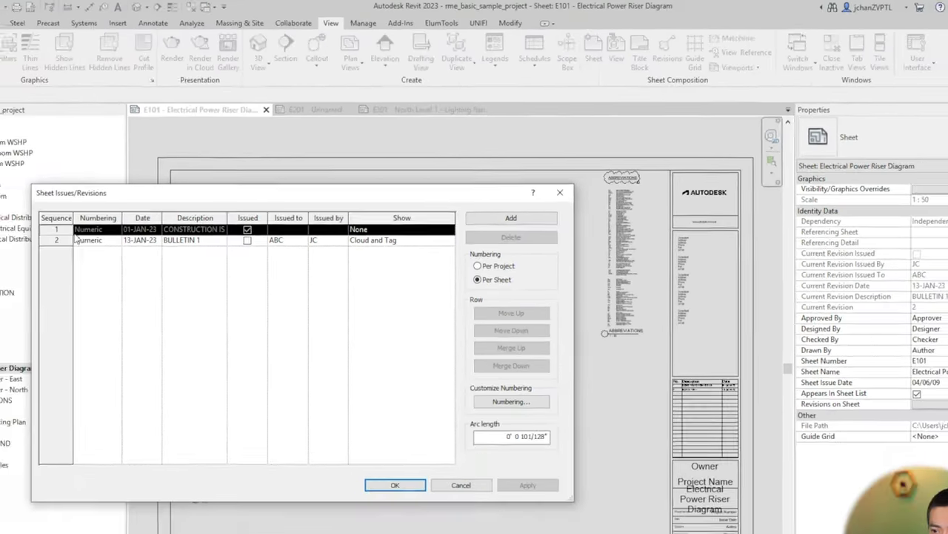
click(84, 255)
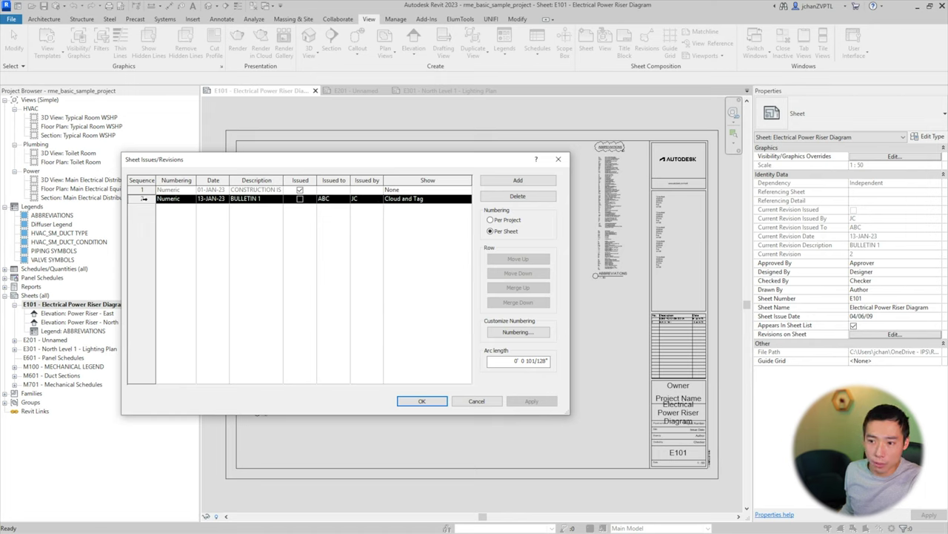
click(537, 180)
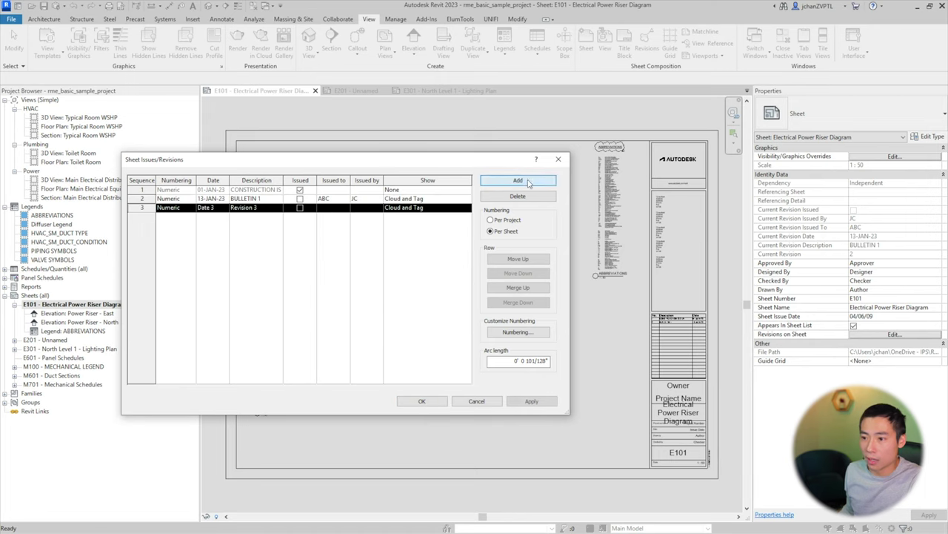
click(272, 210)
text(BULLETIN 2)
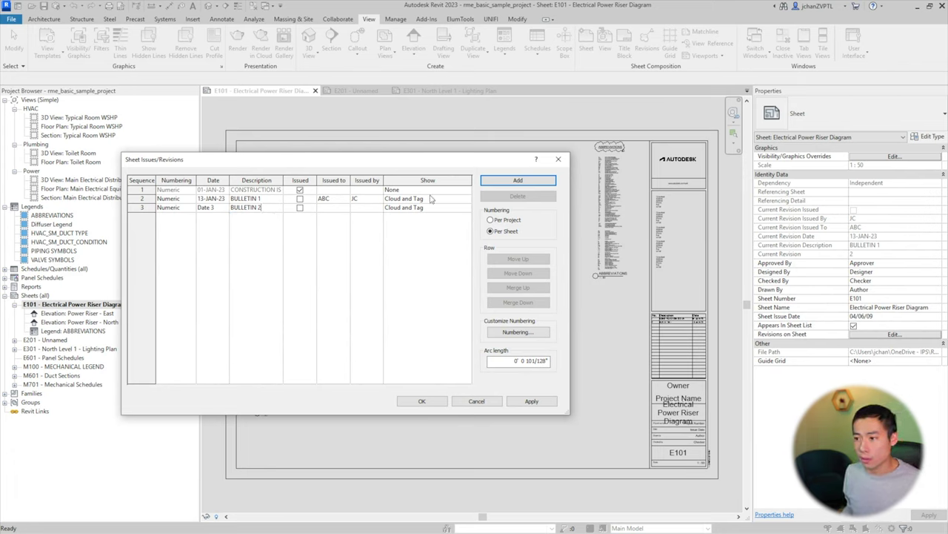
Set BULLETIN 1's Show setting to None and apply the changes.
click(432, 199)
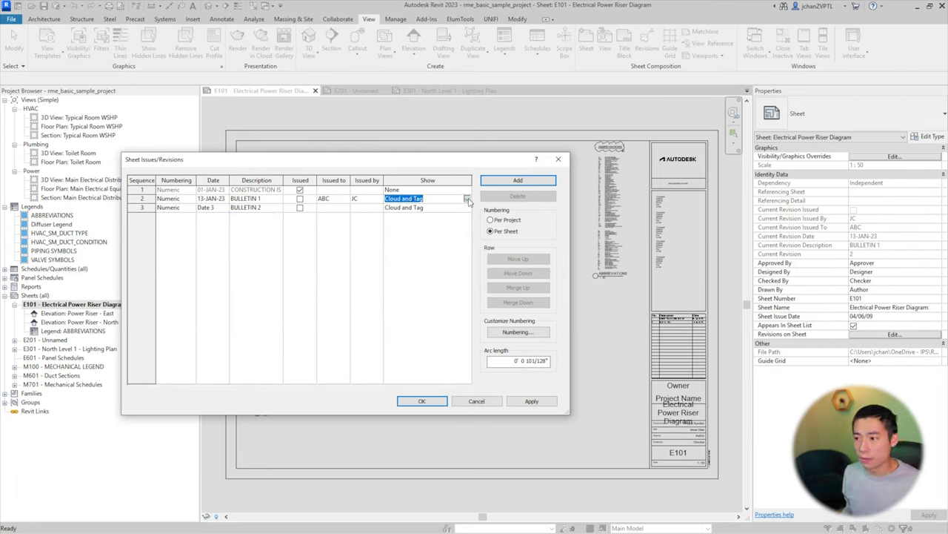
click(467, 198)
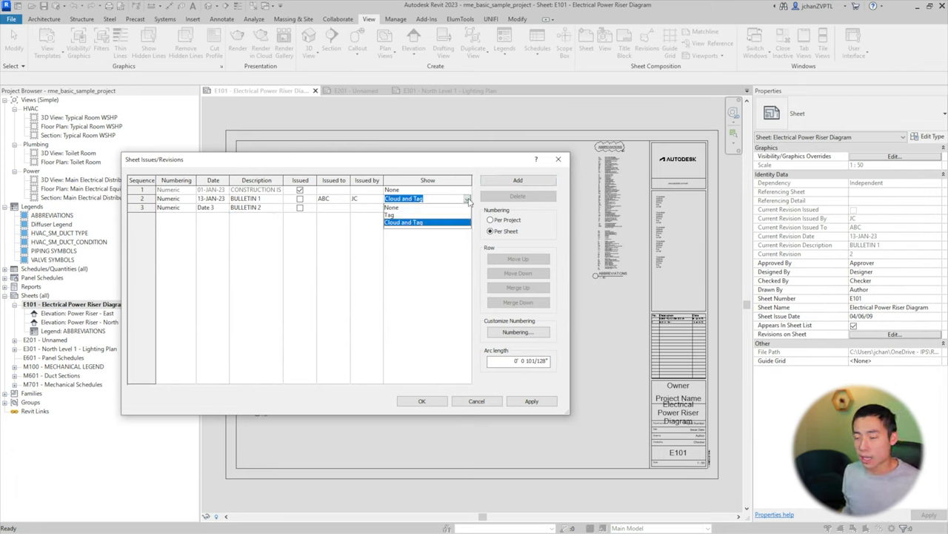
click(425, 208)
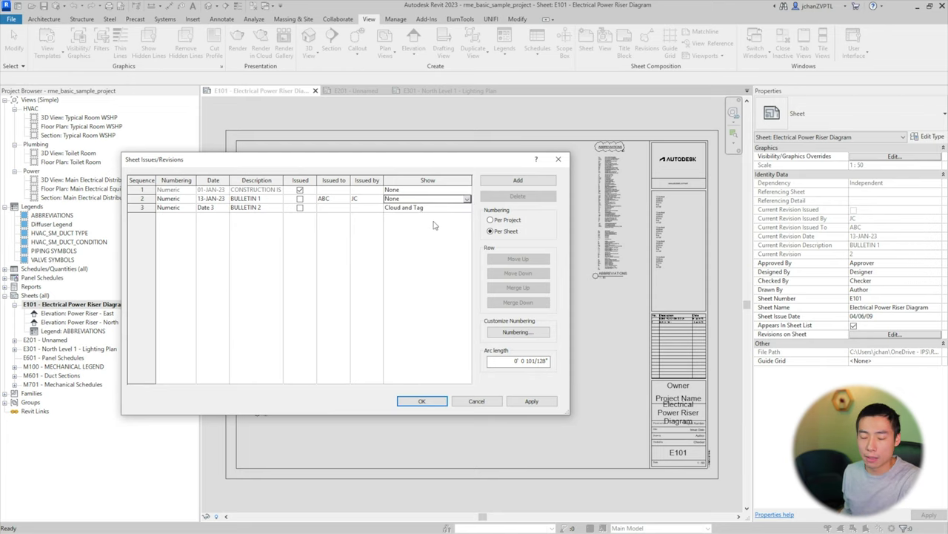
click(422, 401)
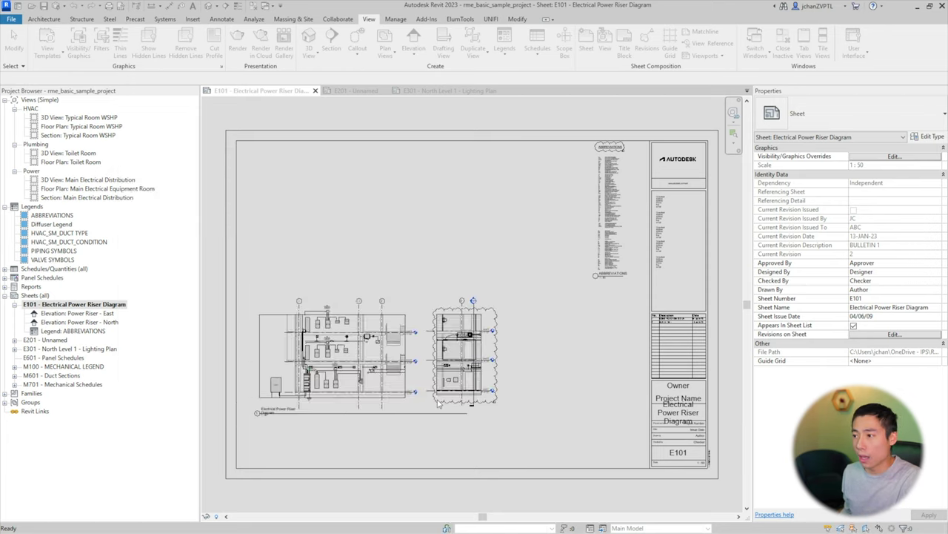
In the Revisions dialog, switch BULLETIN 1's Show setting back to Cloud and Tag and confirm.
scroll(600, 117, up, 4)
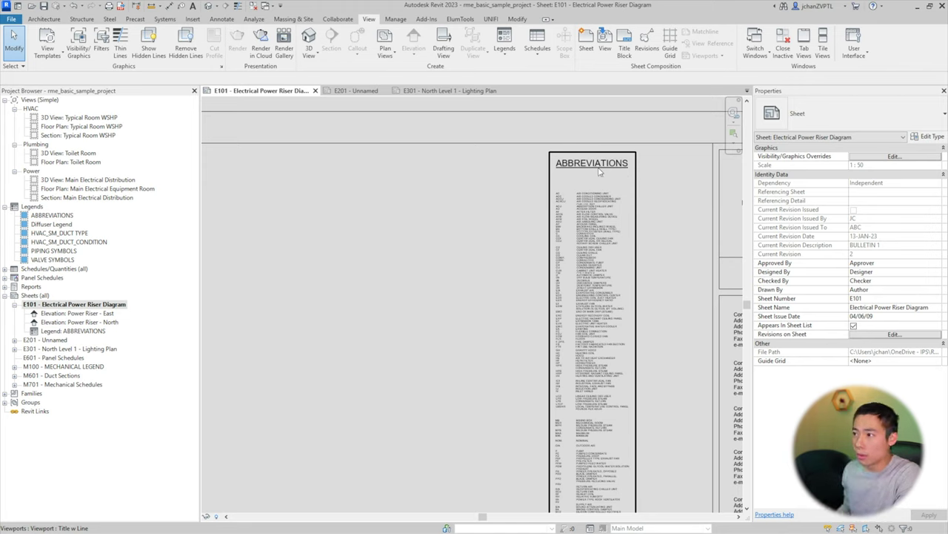
click(646, 43)
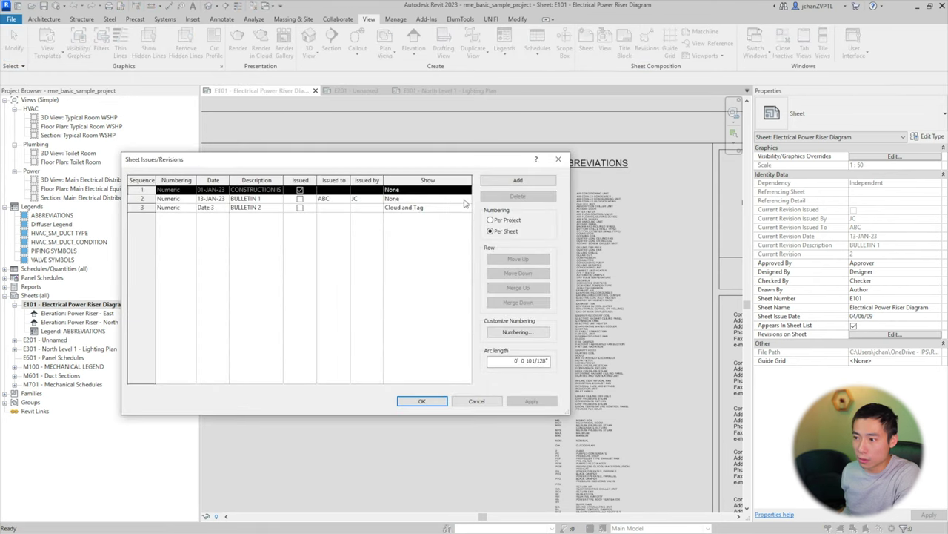
click(437, 198)
click(466, 199)
click(404, 226)
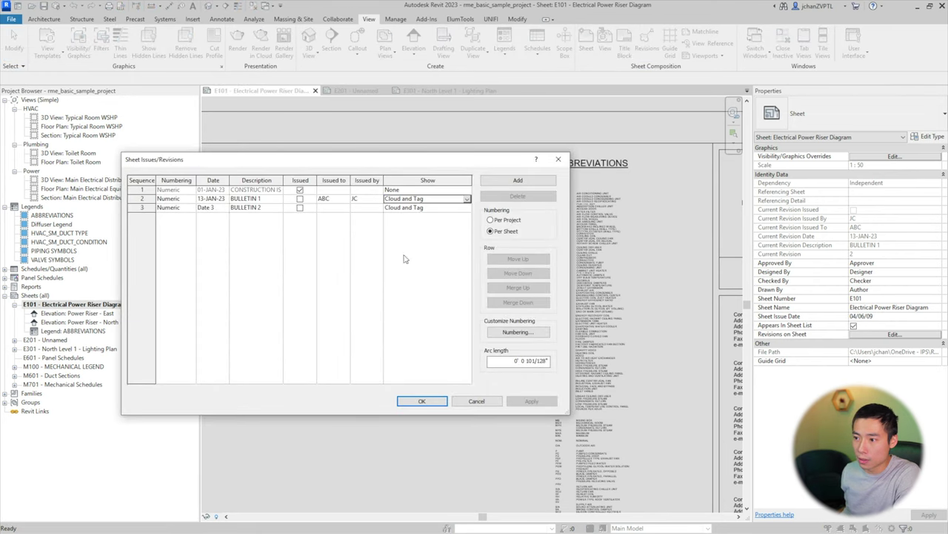
click(424, 400)
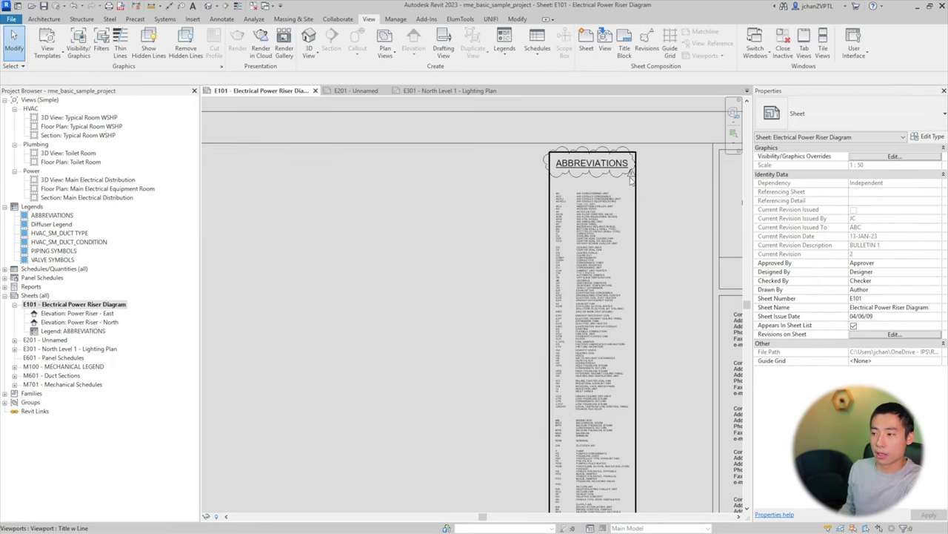